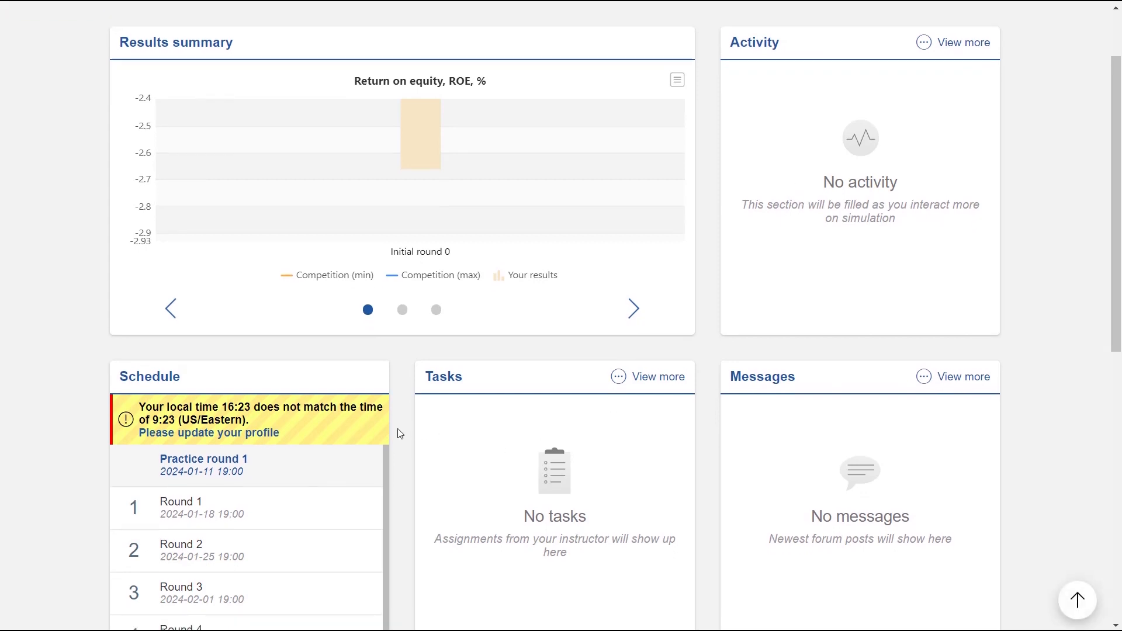
scroll(387, 430, "down", 2)
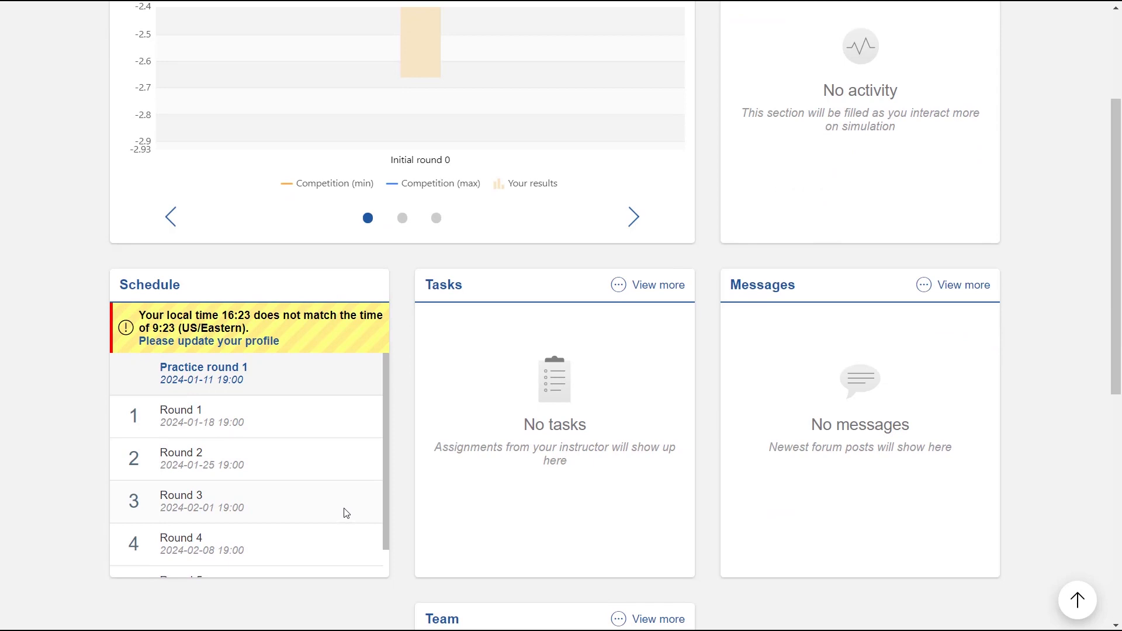
Look over the home dashboard's results summary and round schedule, and open the full schedule of rounds.
scroll(344, 510, "up", 1)
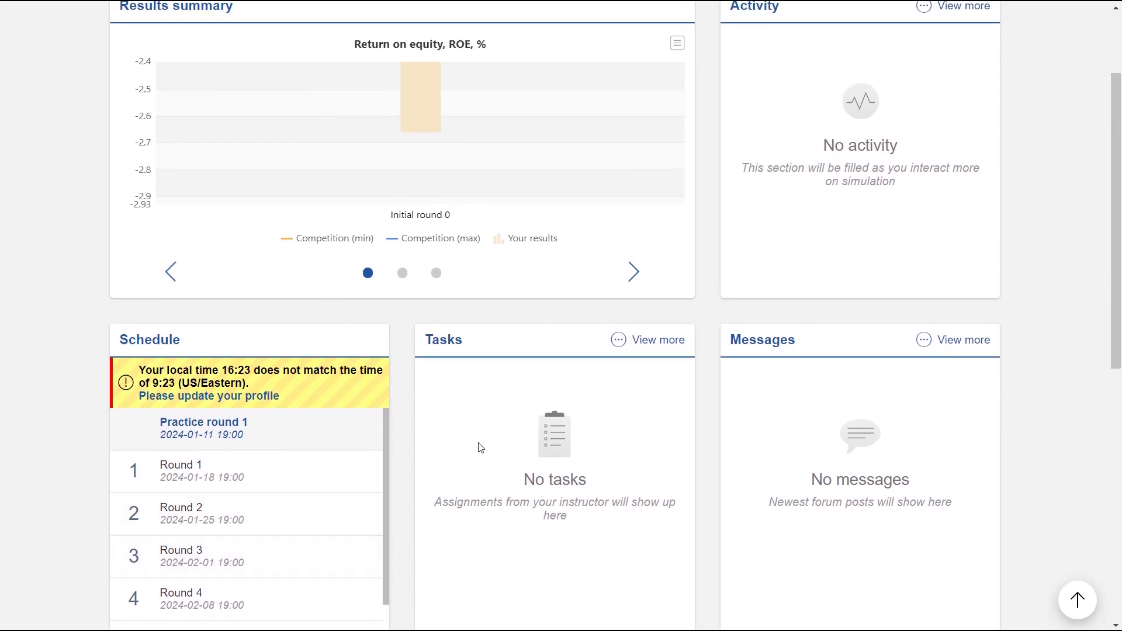
scroll(845, 578, "up", 2)
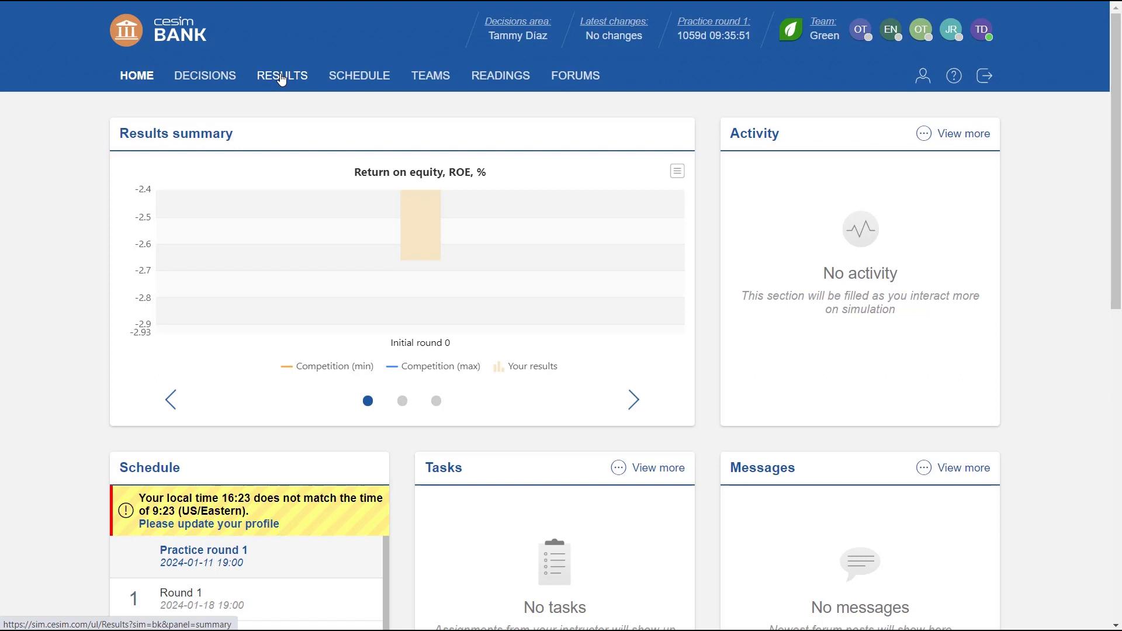
left_click(360, 76)
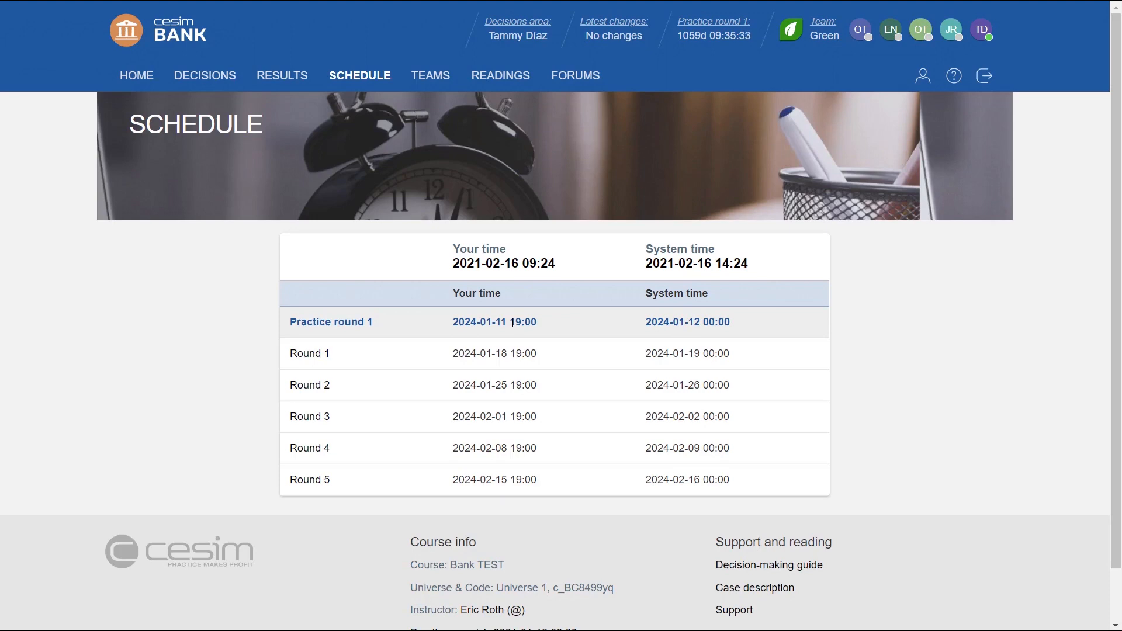
View the teams, the readings with game instructions, and the team and course forums.
left_click(434, 77)
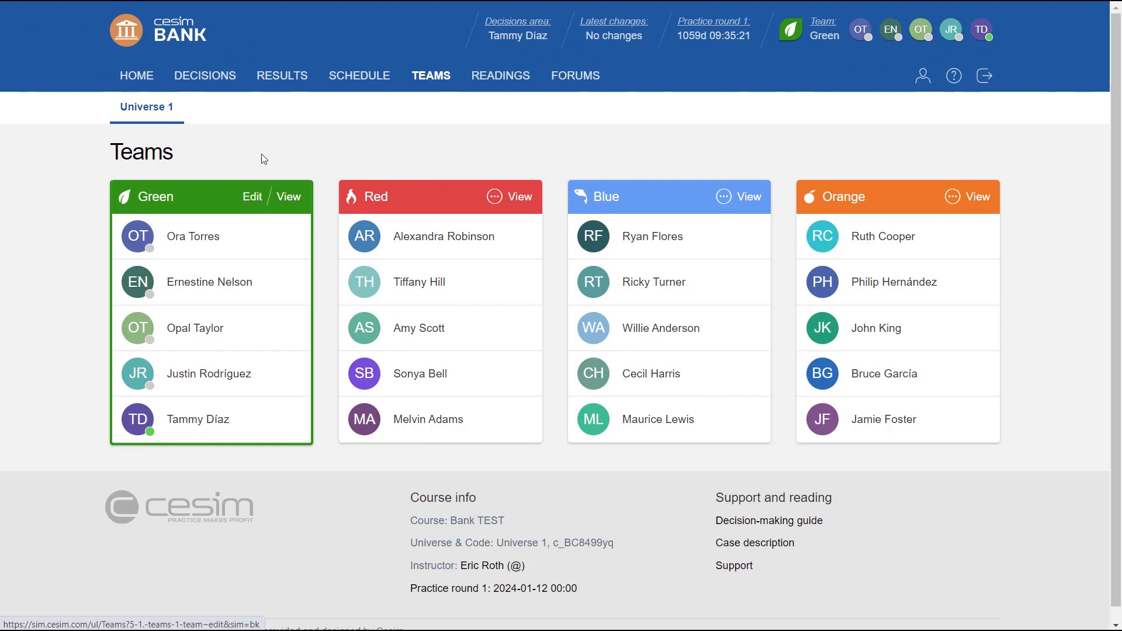
left_click(498, 77)
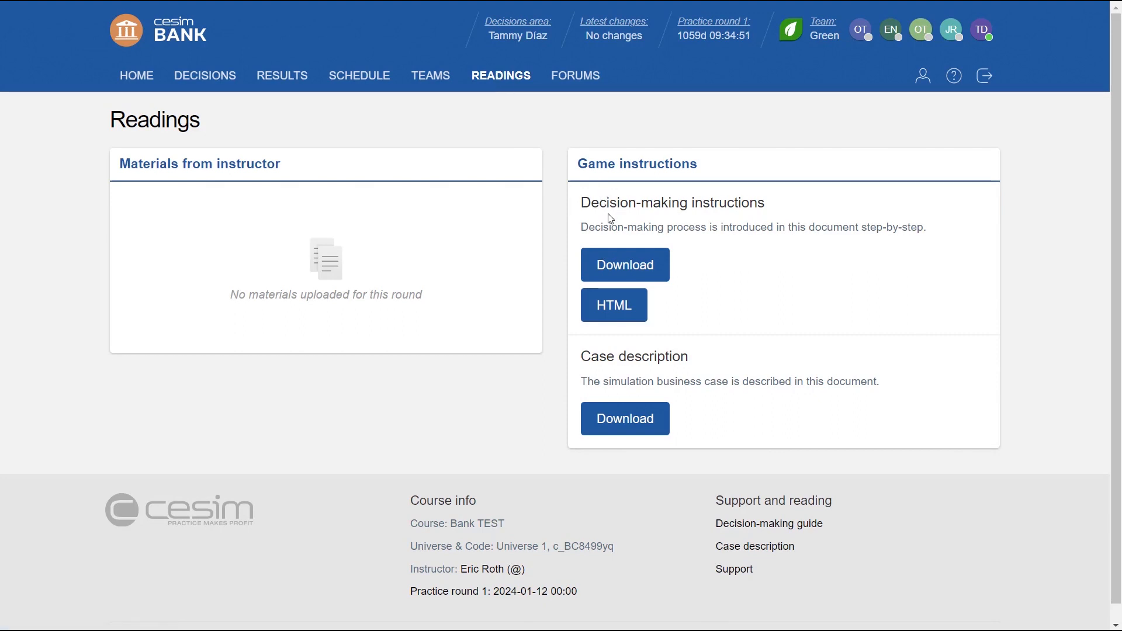
left_click(576, 76)
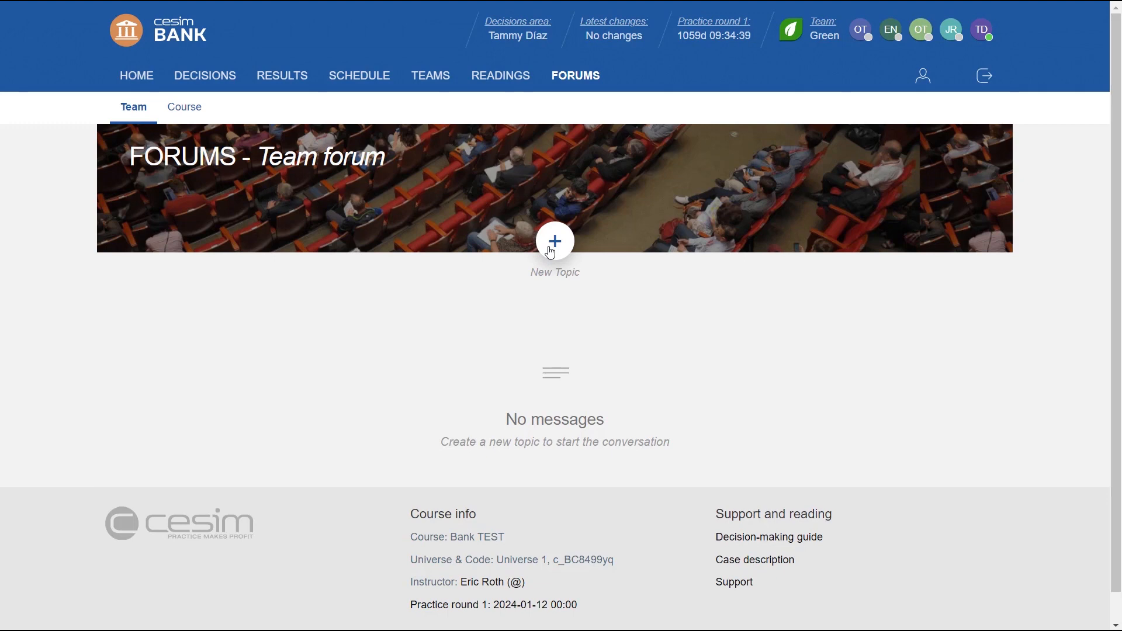
left_click(195, 112)
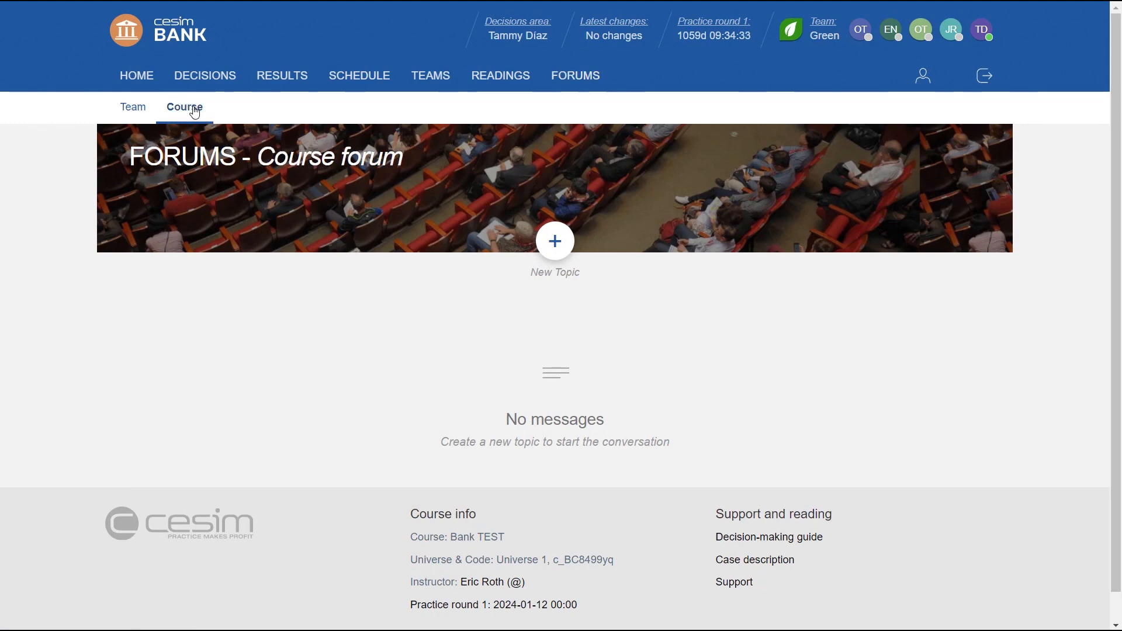
View the market outlook in the decisions area, and examine the consumer demand and fixed term deposit decisions.
left_click(212, 77)
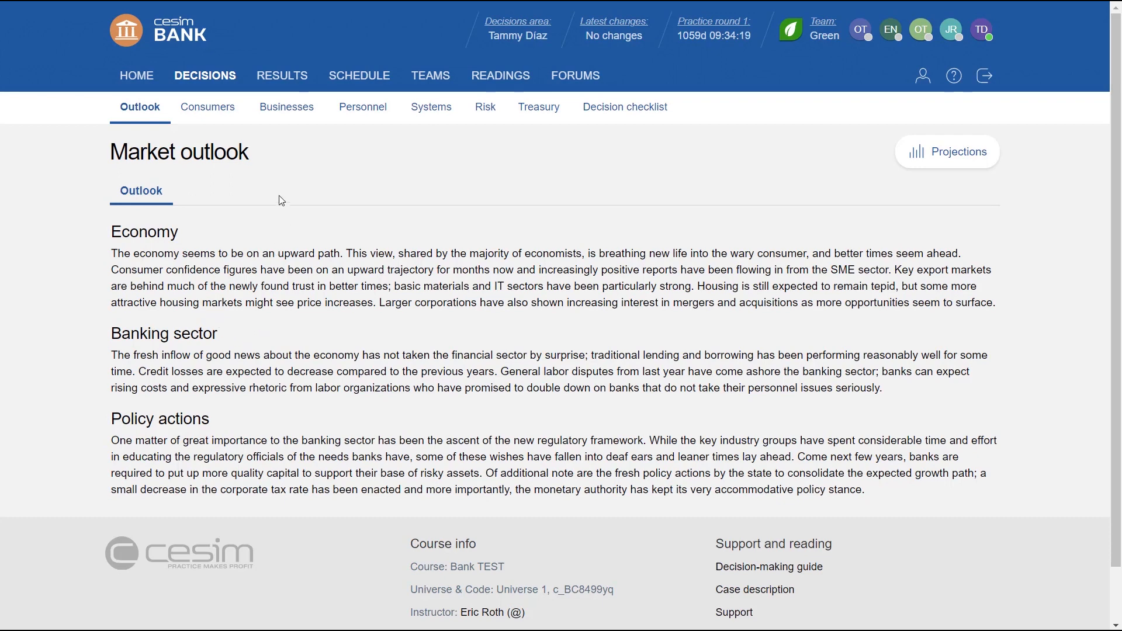
left_click(217, 112)
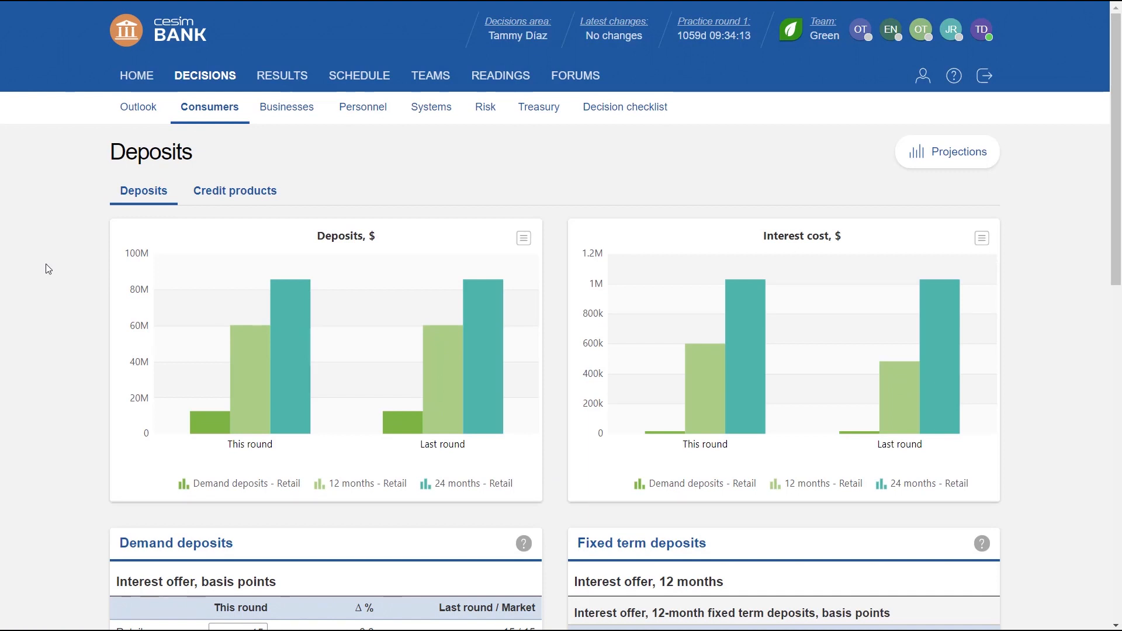
scroll(53, 257, "down", 2)
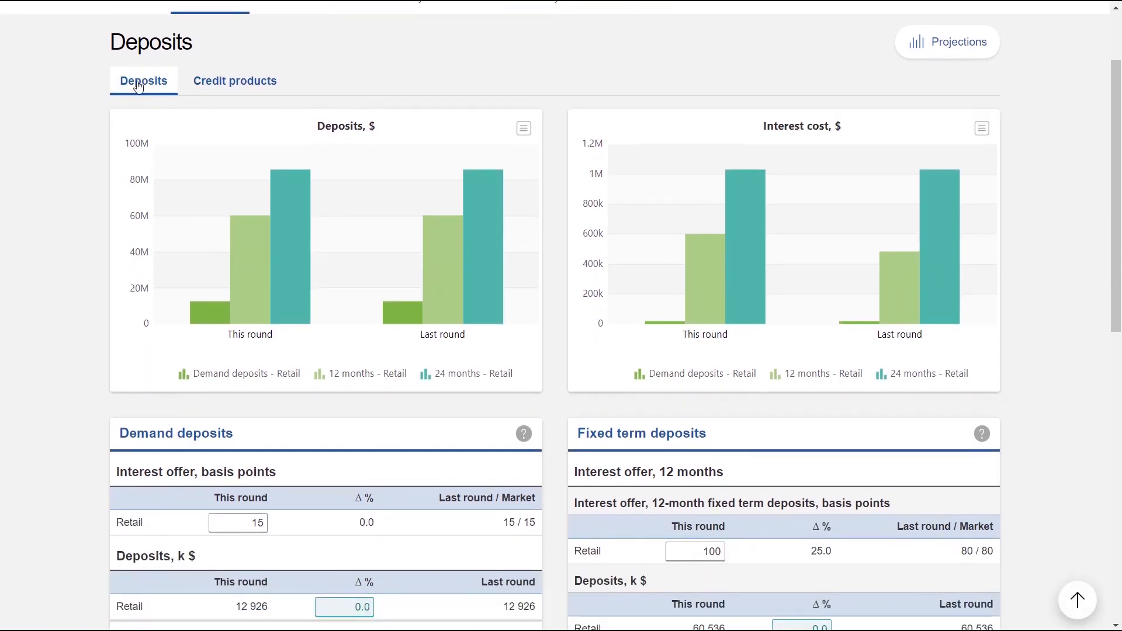
scroll(111, 186, "down", 1)
scroll(111, 186, "down", 2)
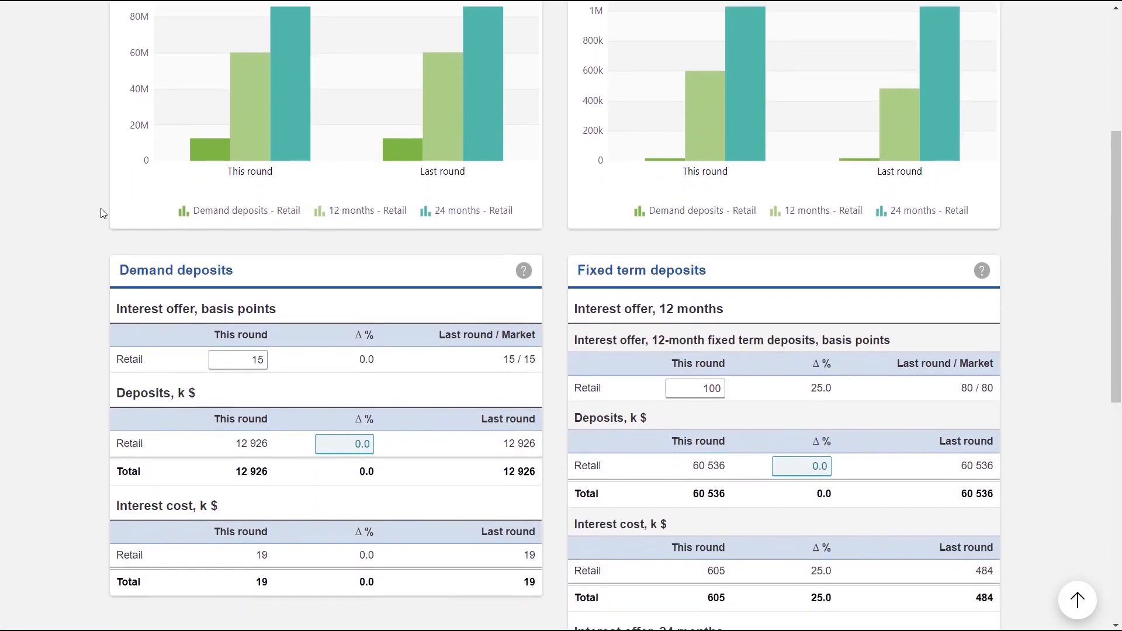
scroll(102, 212, "down", 1)
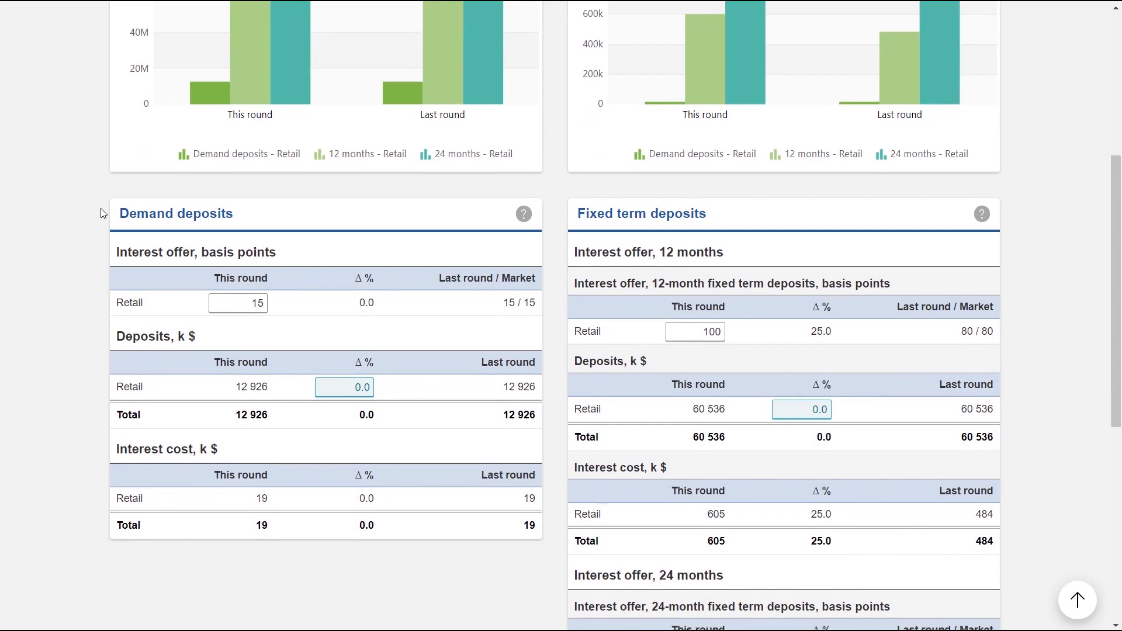
scroll(105, 213, "down", 1)
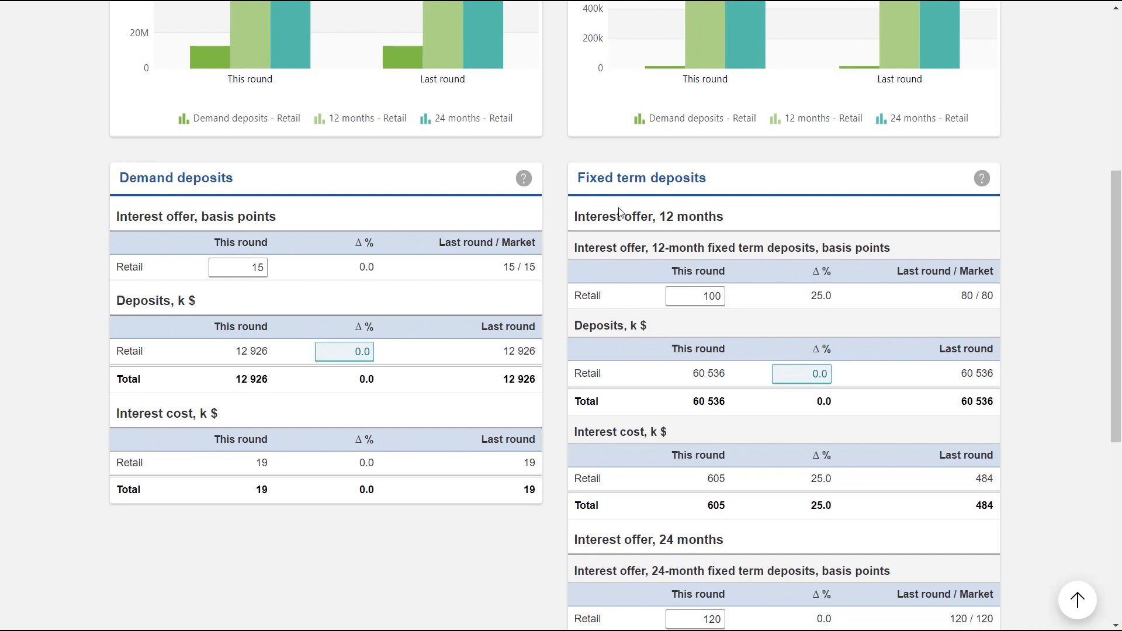
scroll(621, 213, "up", 2)
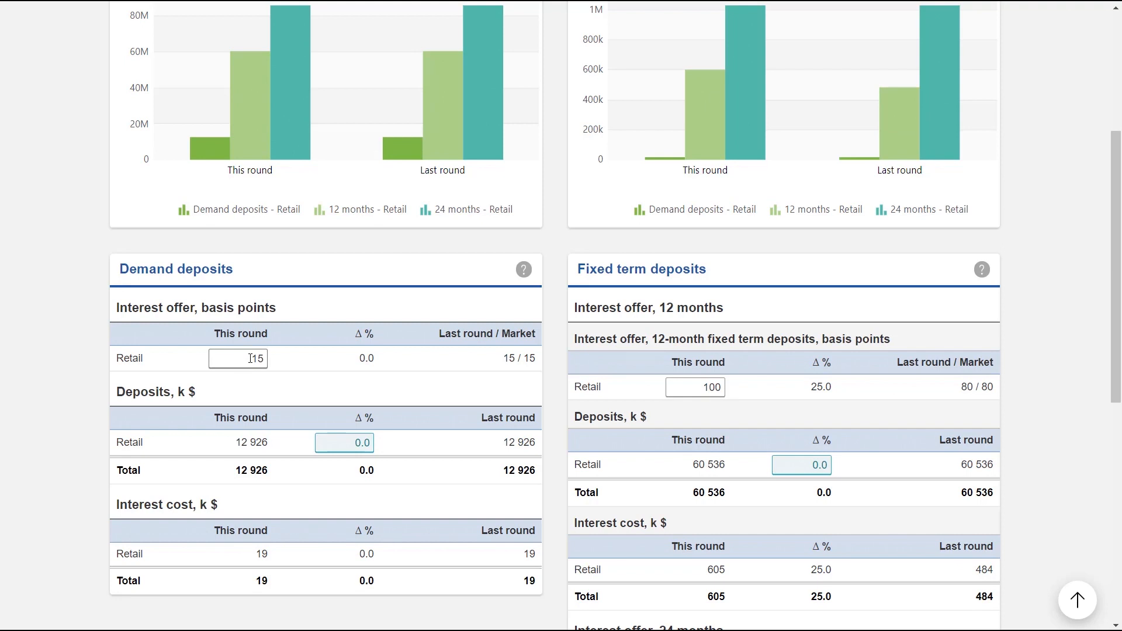
Set the expected change in retail demand deposits to 10% for this round.
double_click(251, 358)
left_click(351, 442)
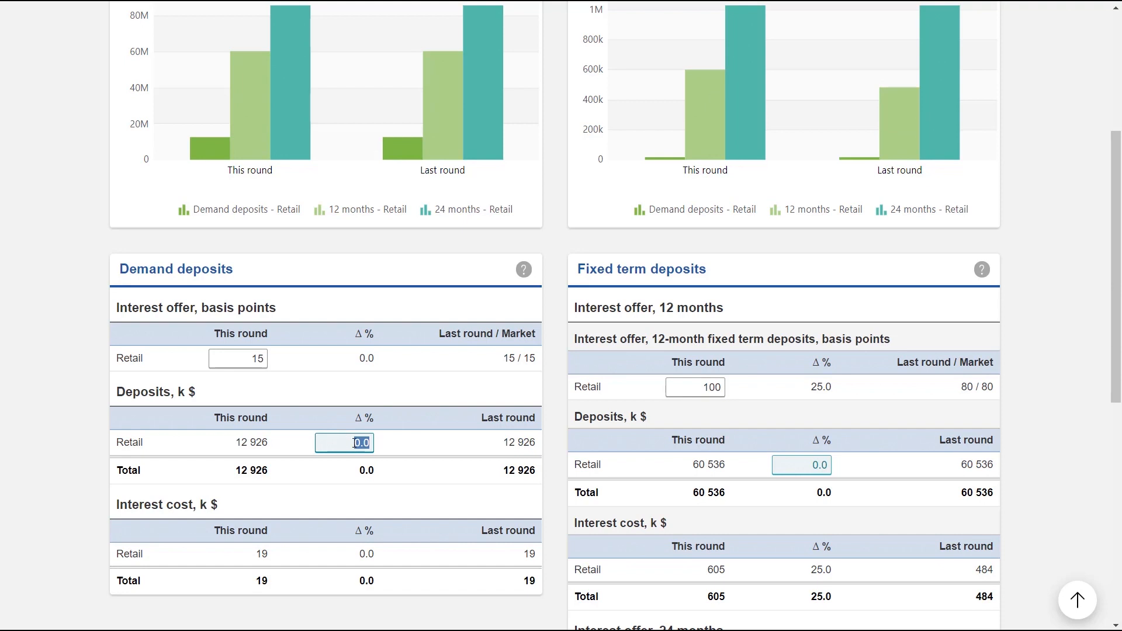
type("10")
left_click(420, 461)
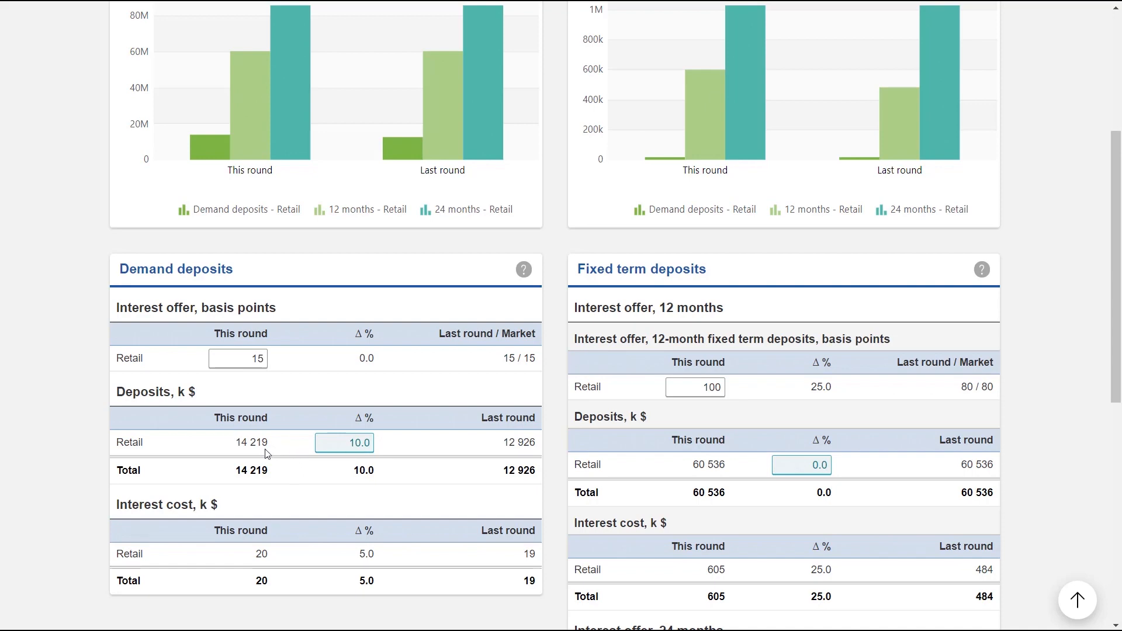
Review the deposits and interest cost charts, and examine the 12-month and 24-month fixed term deposit offers.
scroll(266, 454, "up", 5)
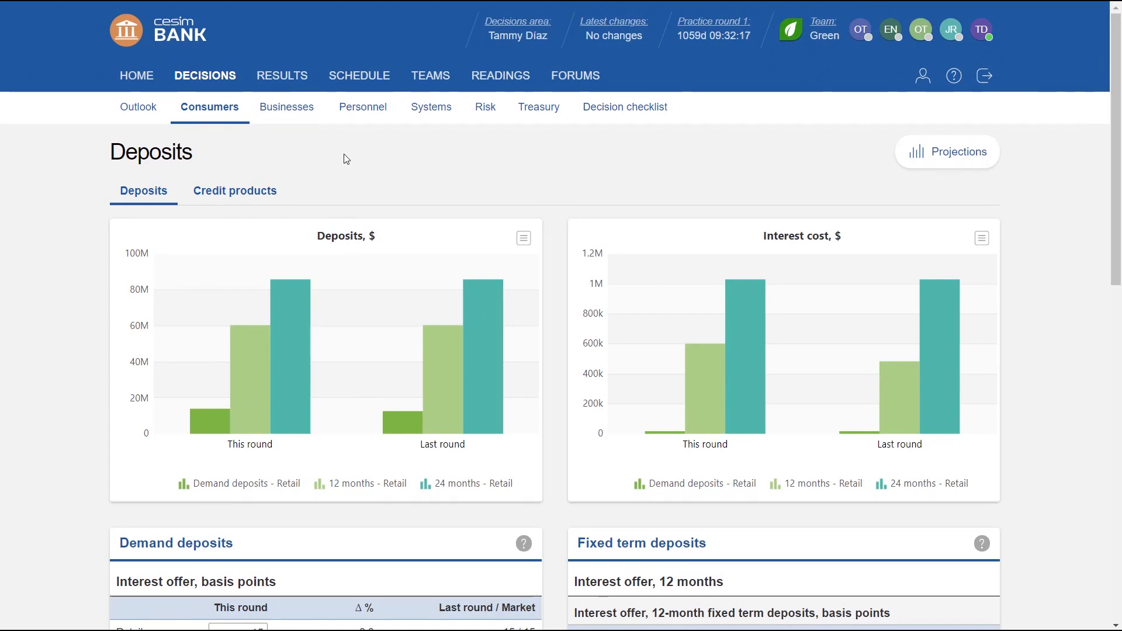
scroll(90, 370, "down", 3)
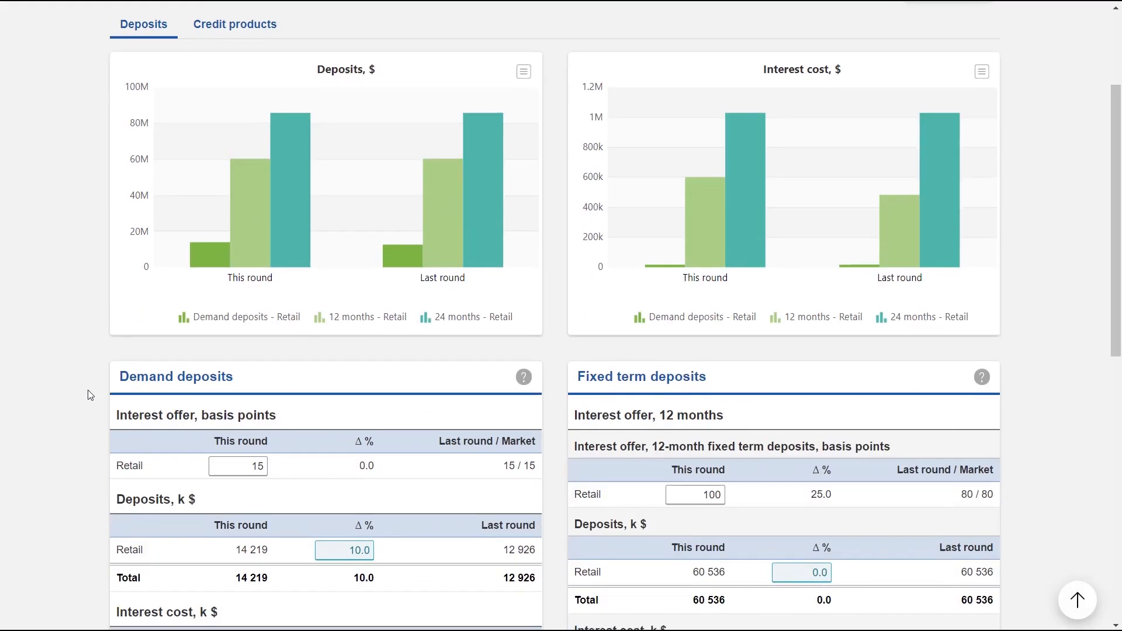
scroll(90, 395, "down", 2)
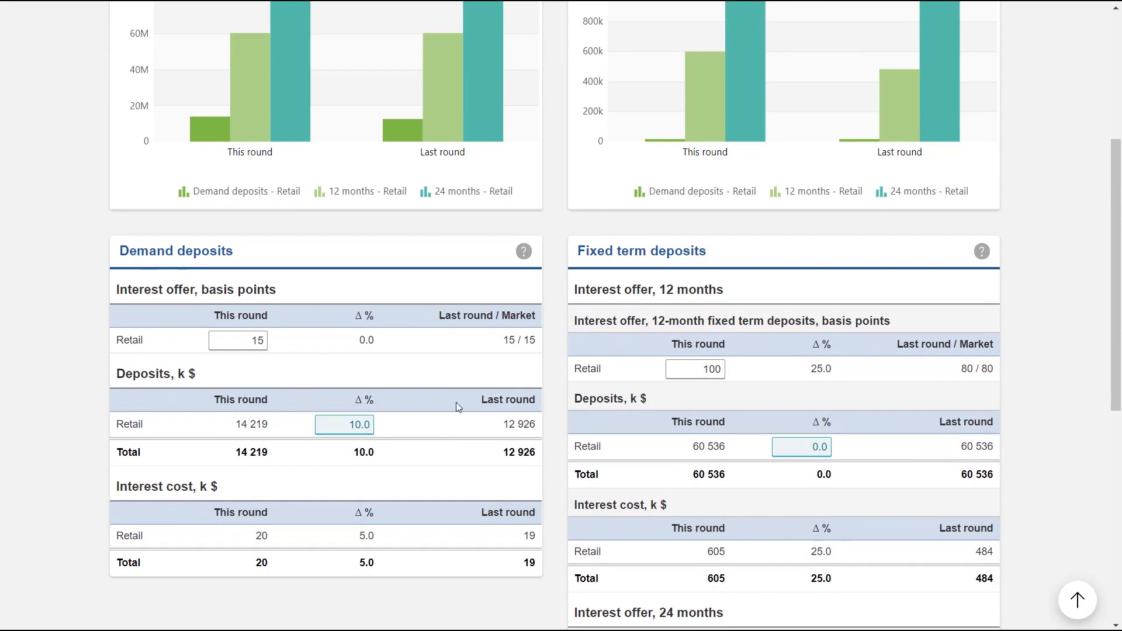
scroll(624, 419, "down", 1)
scroll(645, 413, "down", 1)
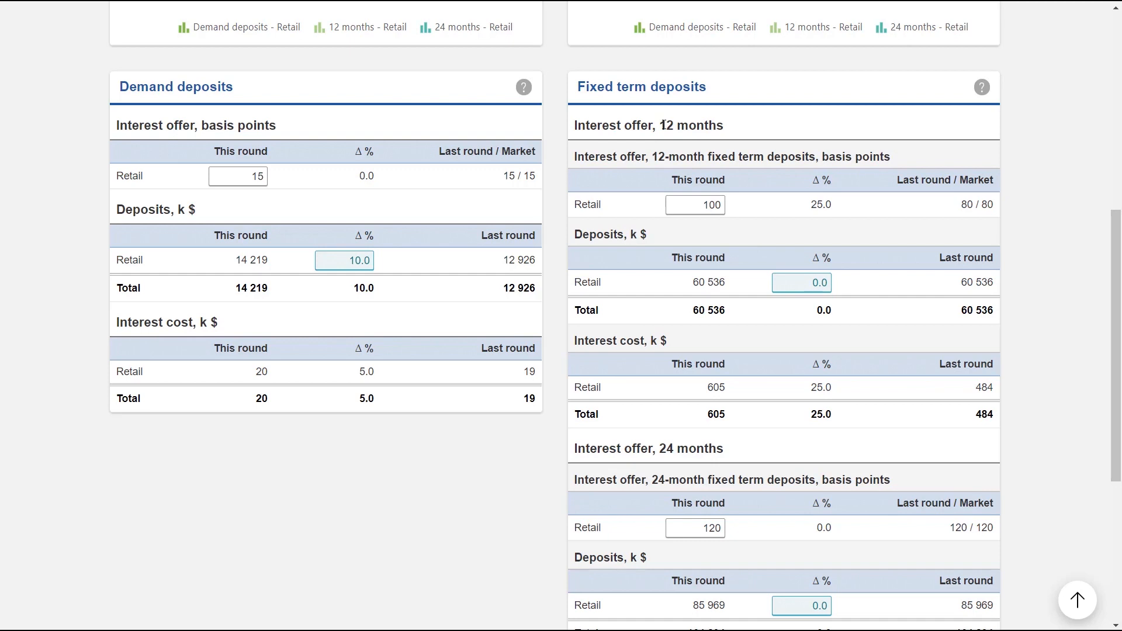
scroll(673, 120, "down", 1)
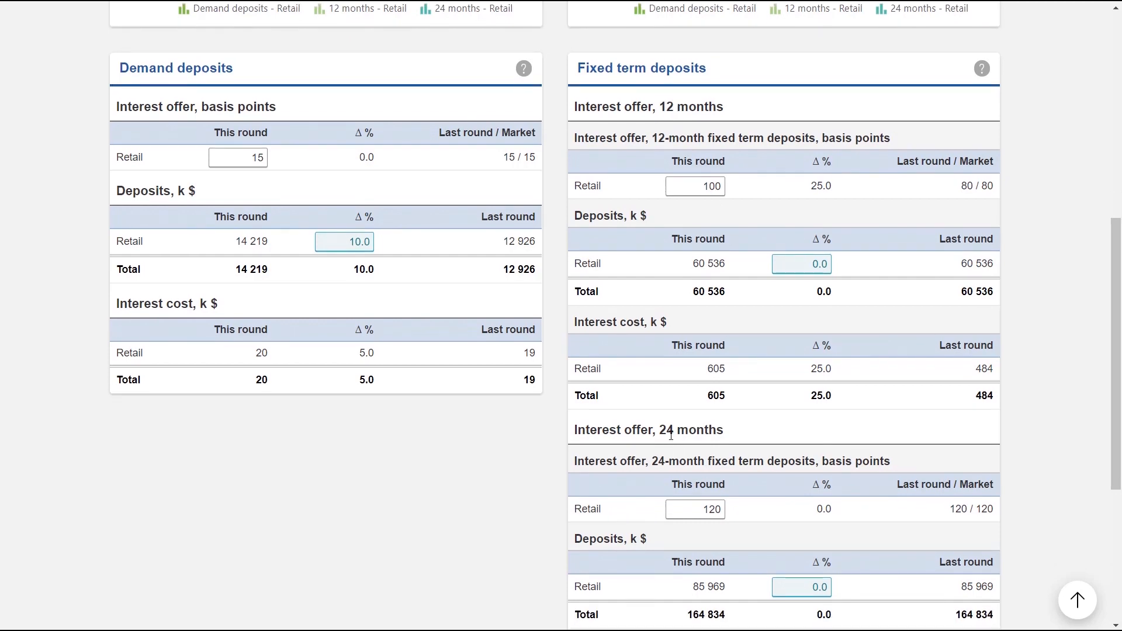
Compare this round's 12-month fixed term retail interest offer with the last round and market rates.
scroll(709, 202, "up", 2)
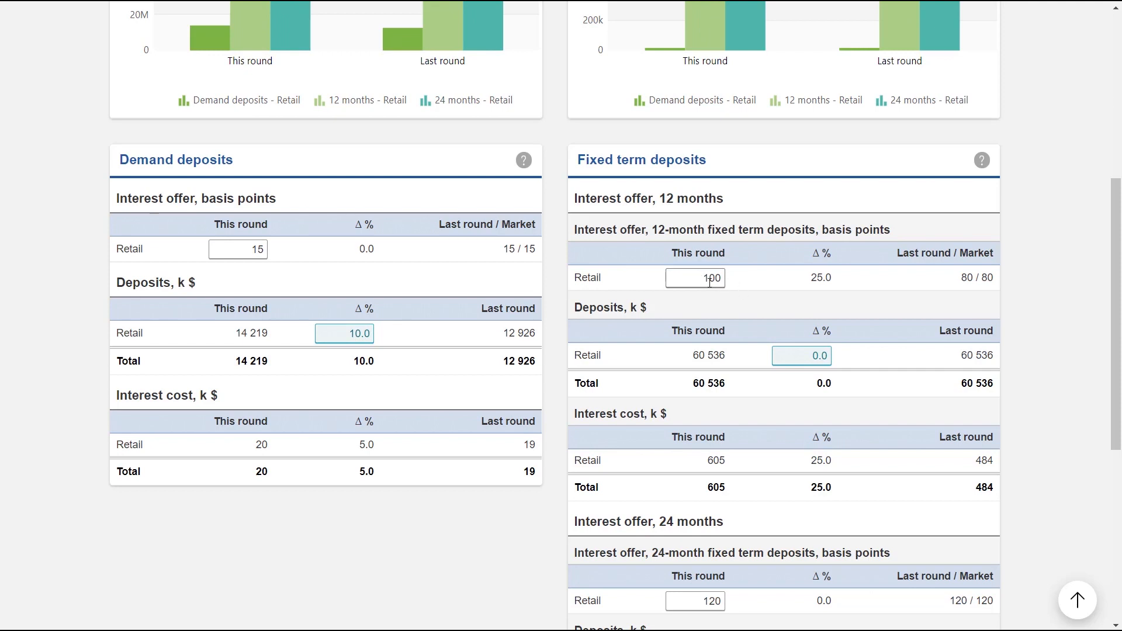
left_click_drag(702, 278, 730, 281)
double_click(971, 278)
left_click_drag(986, 281, 981, 281)
Open the consumer credit product decisions and examine the charts, pricing and lending terms.
scroll(748, 260, "up", 7)
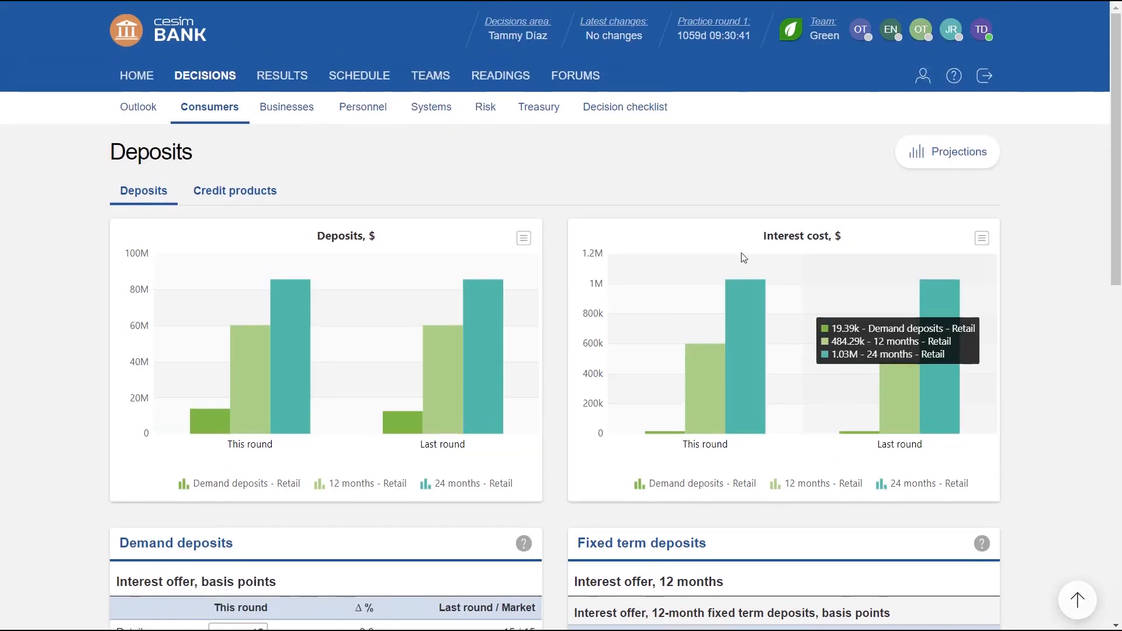
left_click(243, 199)
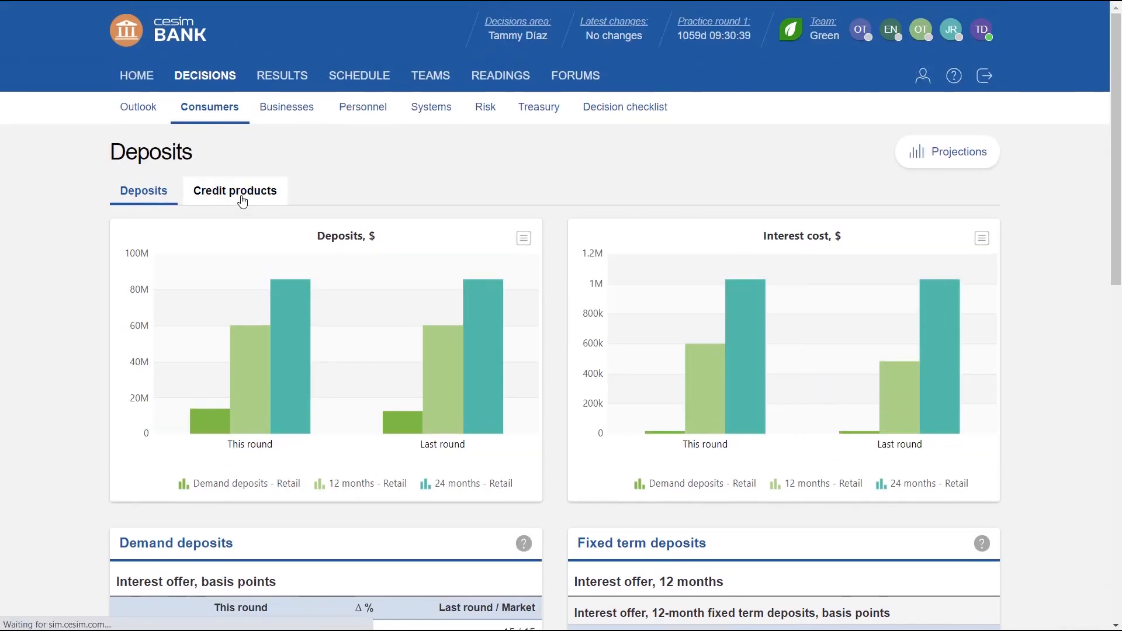
scroll(93, 350, "down", 1)
scroll(78, 360, "down", 4)
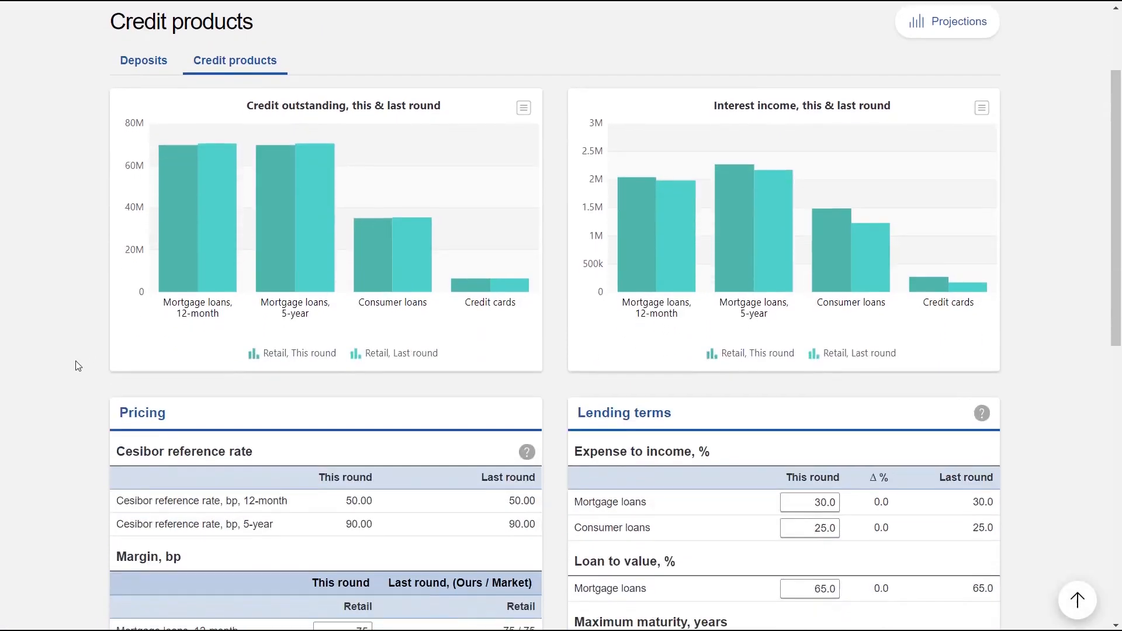
scroll(76, 362, "down", 2)
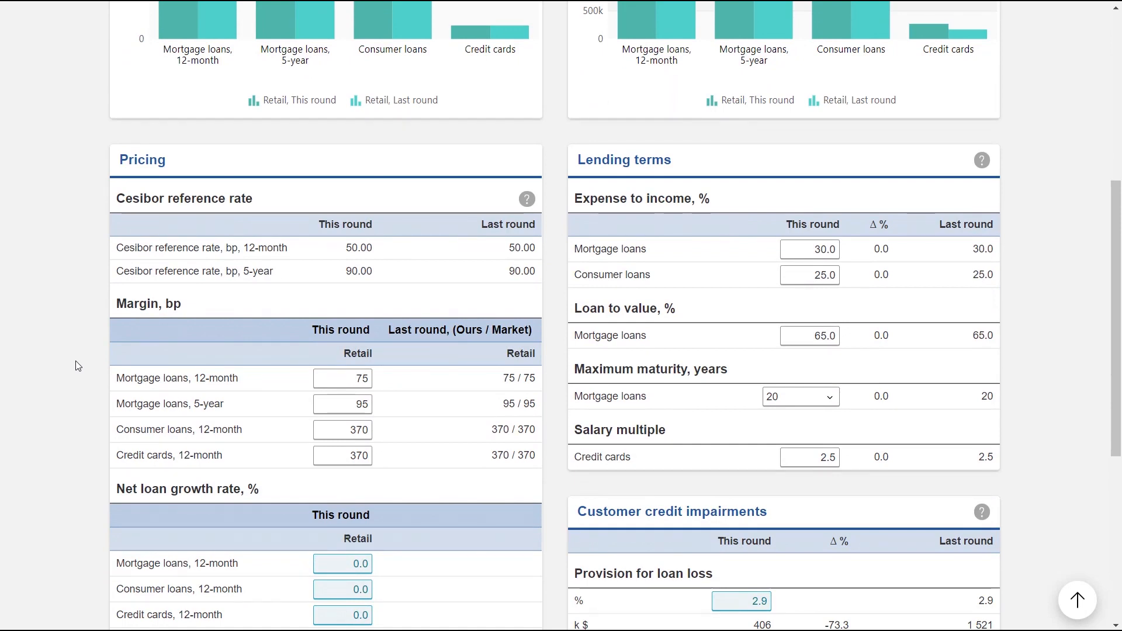
scroll(6, 374, "down", 1)
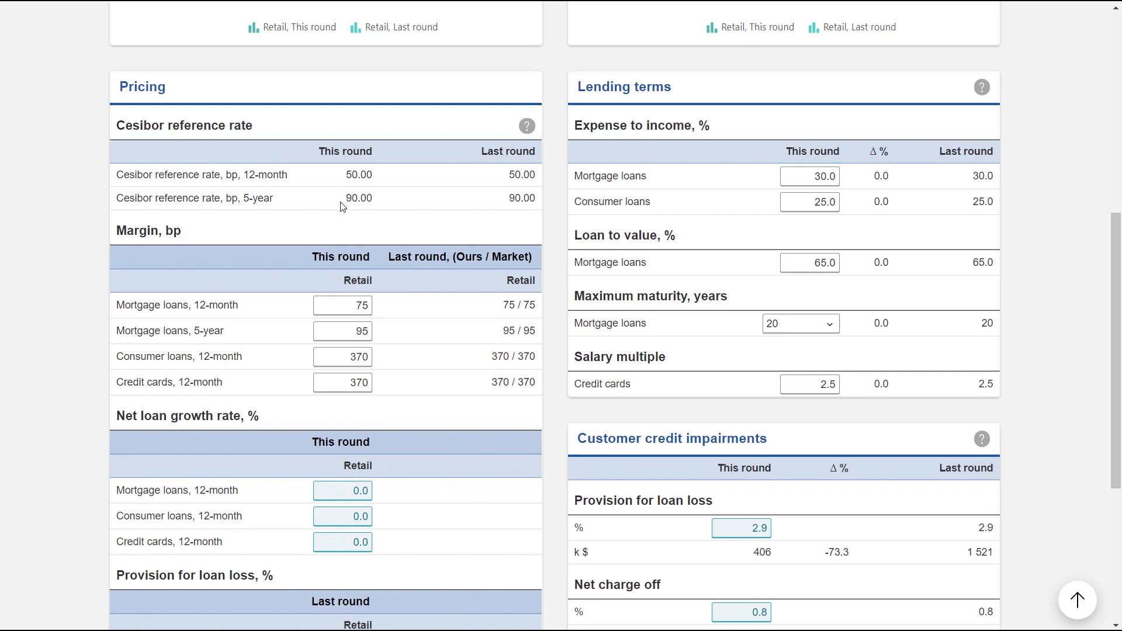
Examine the loan and credit card margins against the 12-month and 5-year Cesibor reference rates.
left_click(360, 300)
left_click_drag(353, 305, 383, 314)
scroll(396, 319, "down", 1)
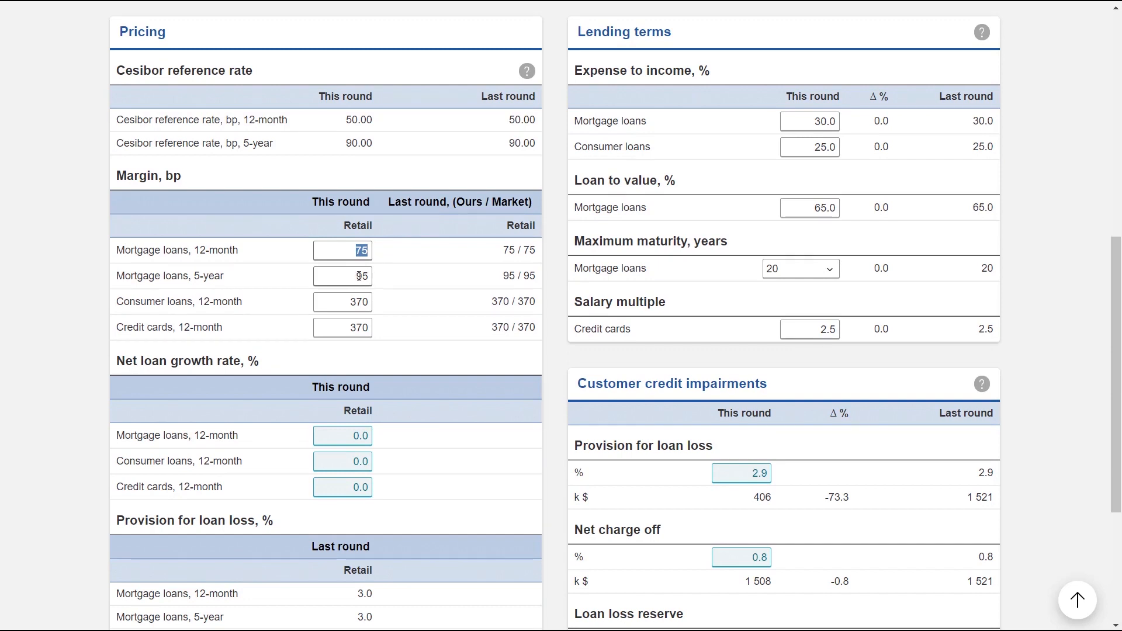
left_click_drag(346, 143, 374, 149)
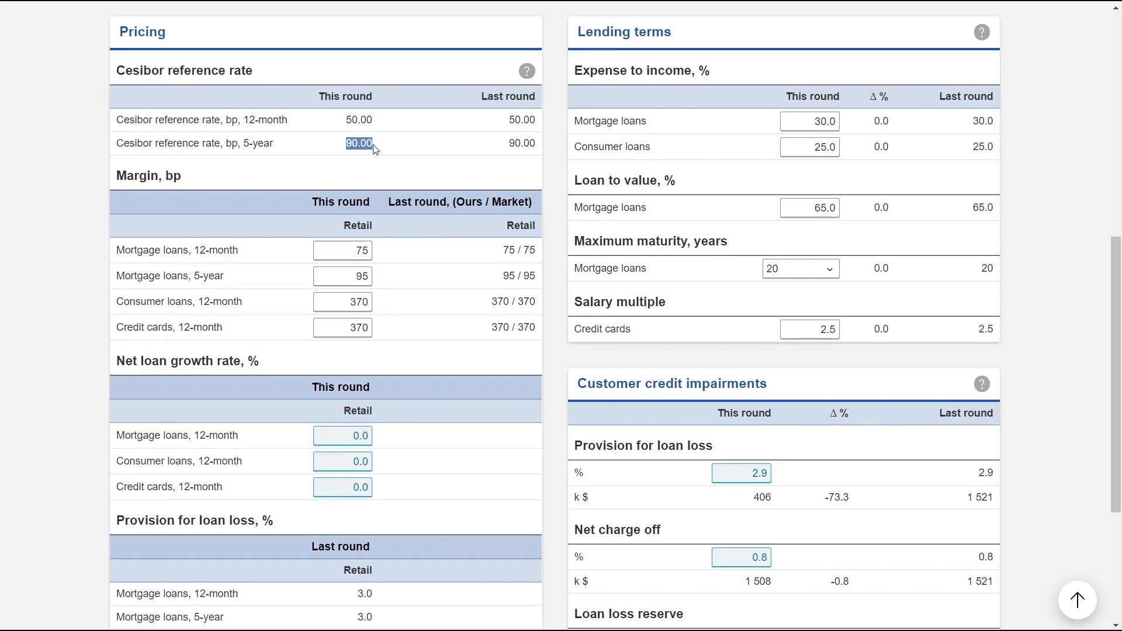
scroll(389, 289, "down", 1)
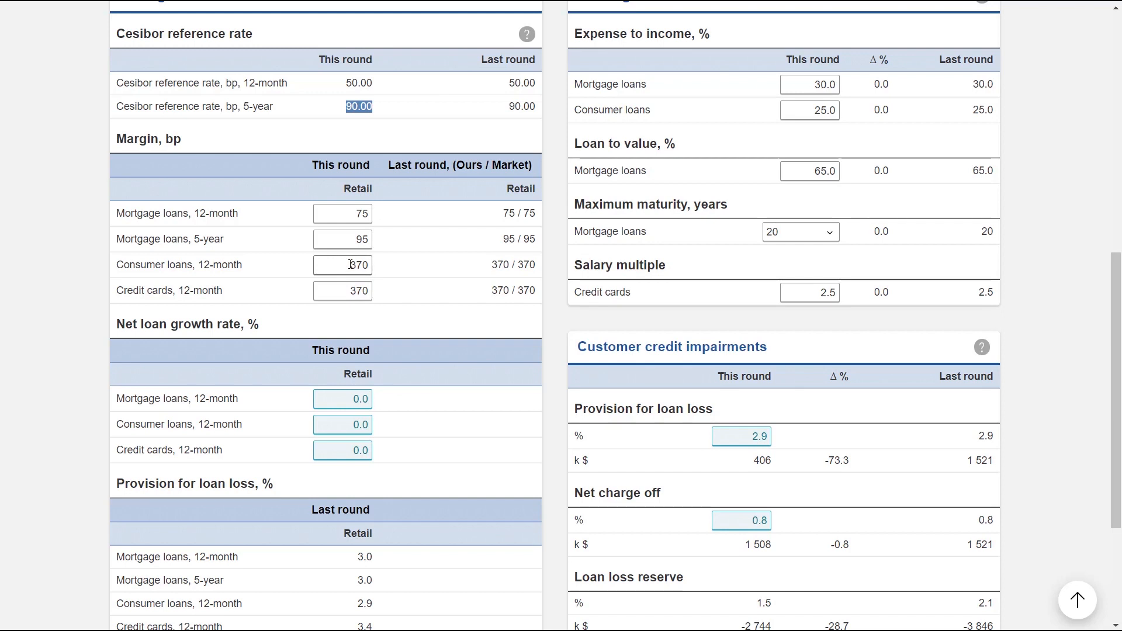
scroll(355, 269, "down", 1)
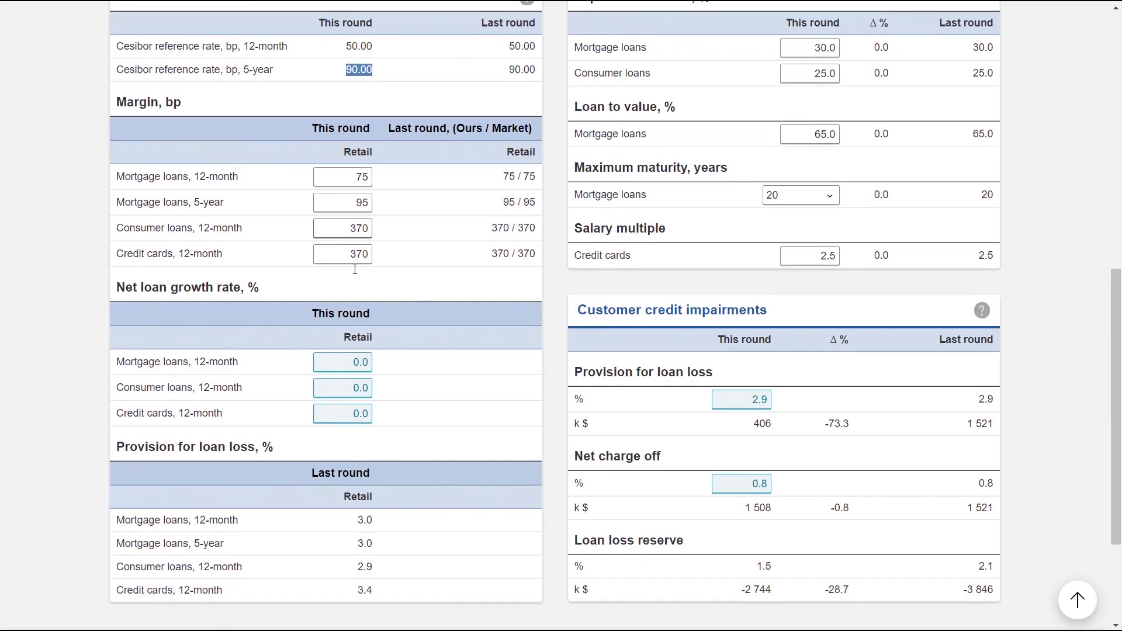
Set the retail net loan growth rate to 10% for 12-month mortgage loans, consumer loans and credit cards.
left_click(349, 326)
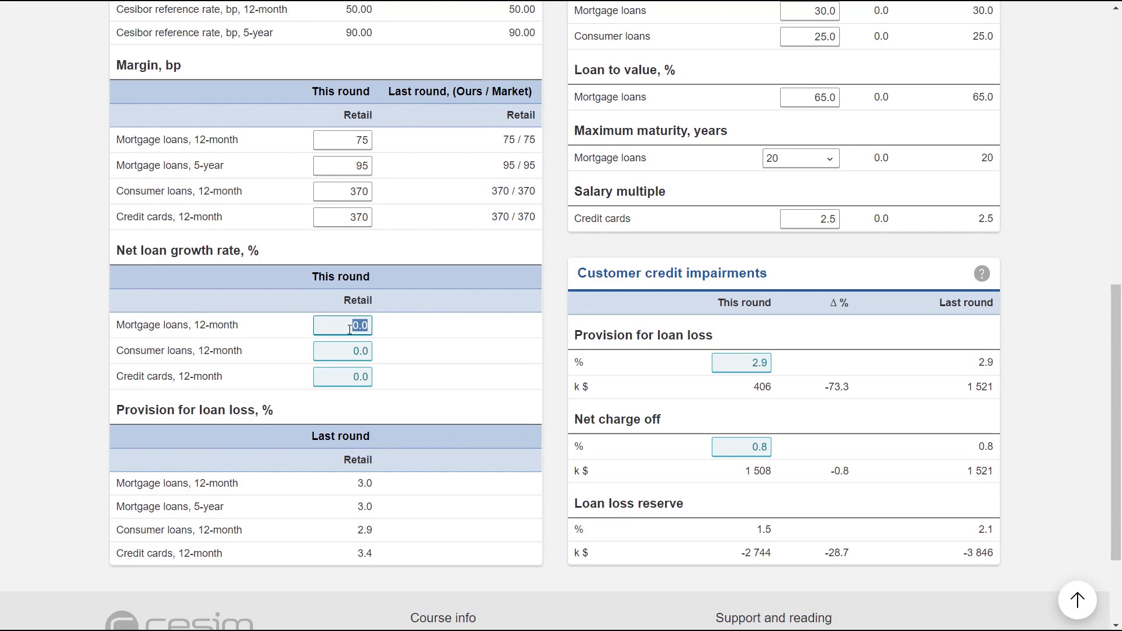
type("10")
key("Tab")
type("10")
left_click(352, 378)
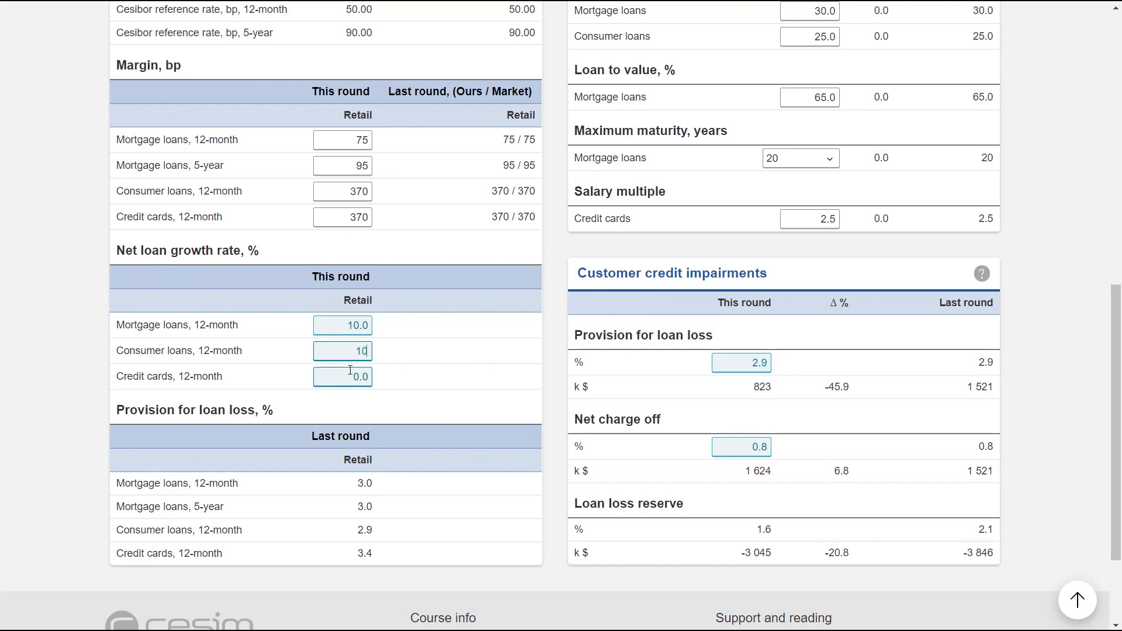
left_click_drag(352, 377, 370, 378)
type("10")
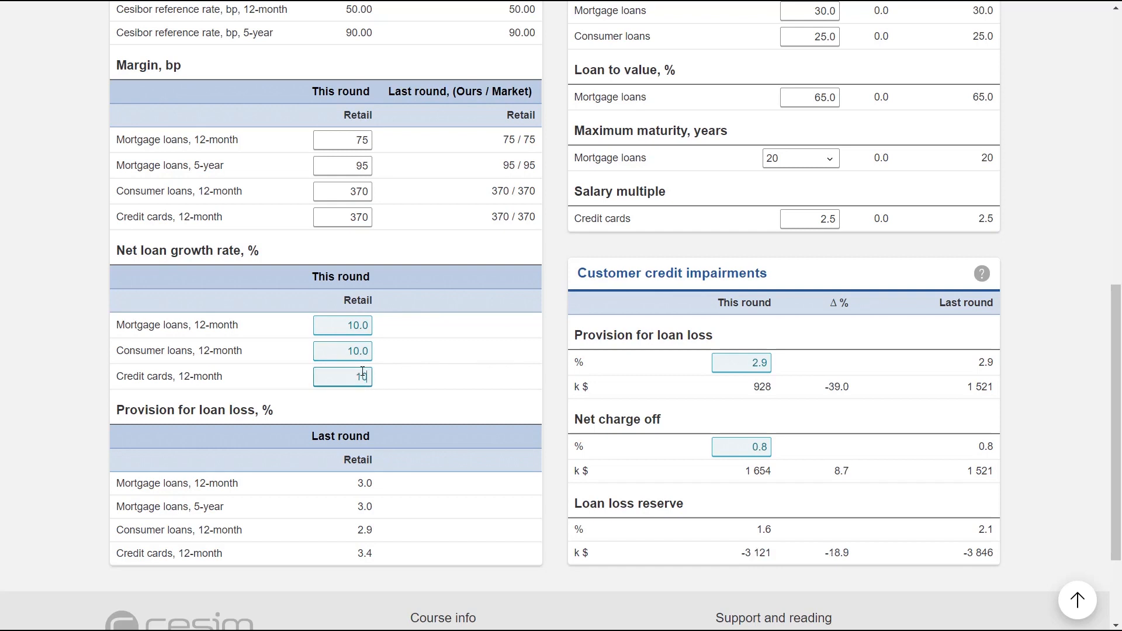
Review the consumer lending terms and compare this round's provision for loan loss percentage with last round's.
left_click(438, 376)
scroll(440, 375, "up", 4)
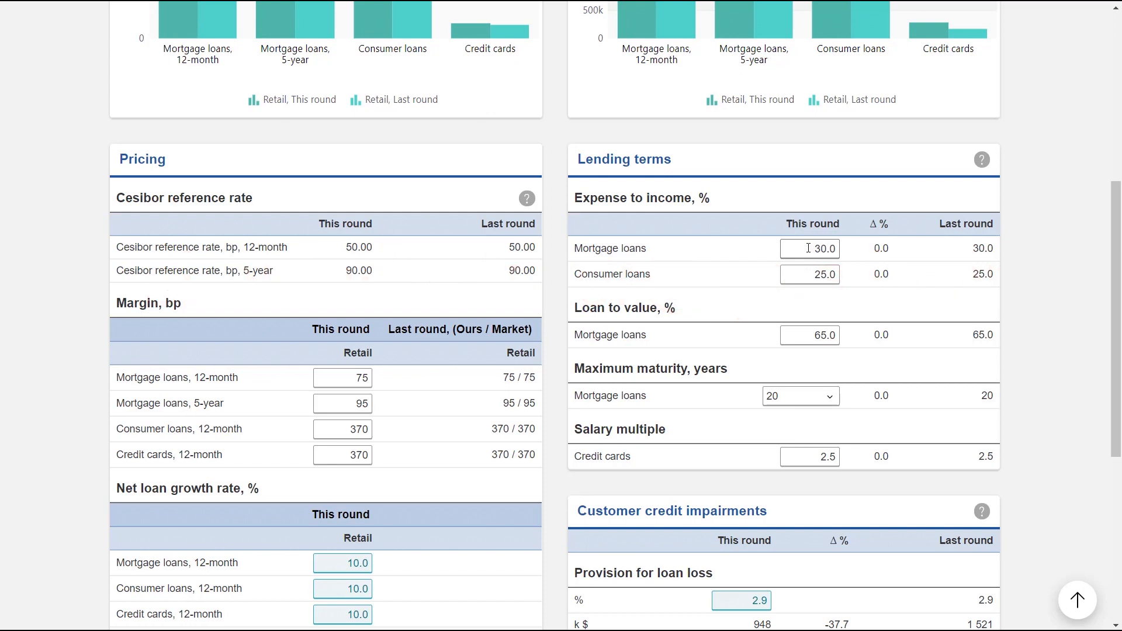
scroll(807, 248, "down", 1)
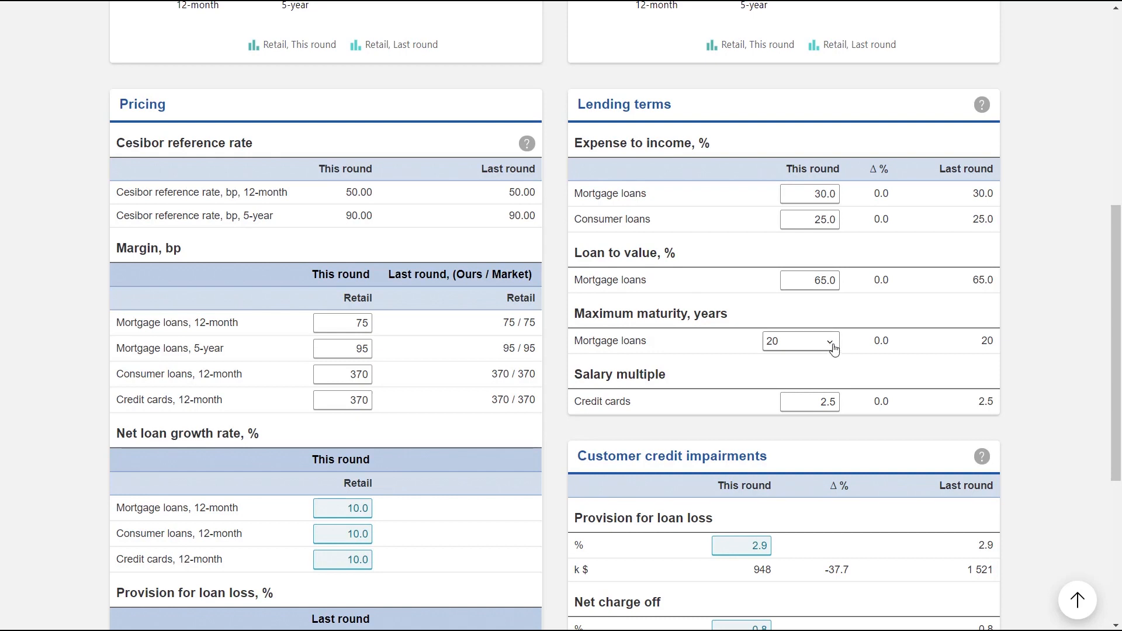
scroll(833, 349, "down", 2)
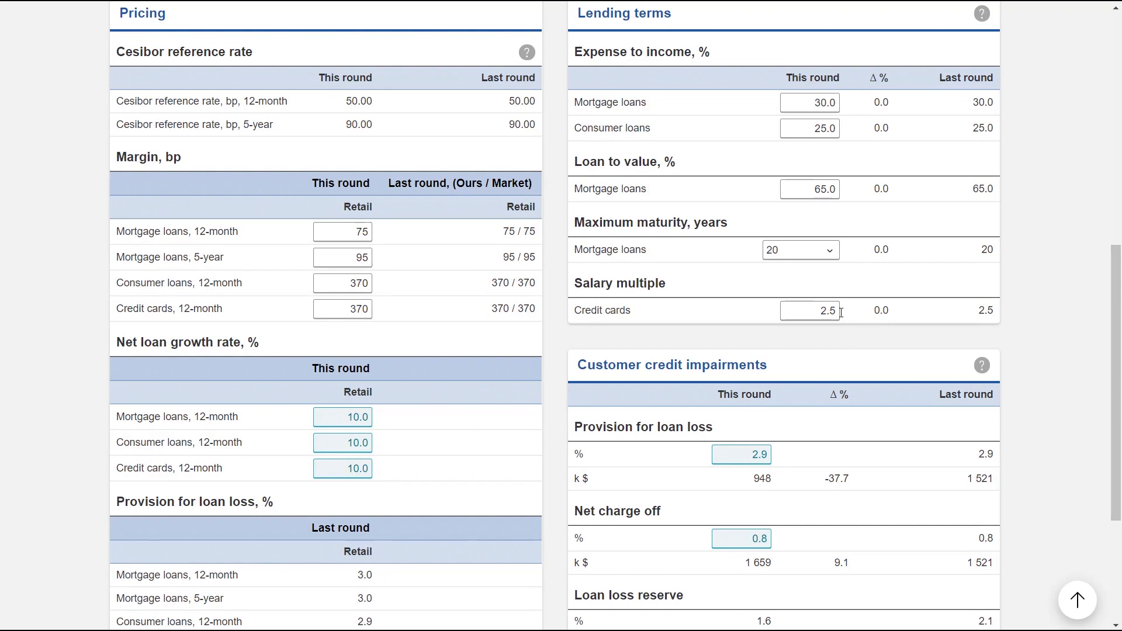
scroll(798, 282, "down", 3)
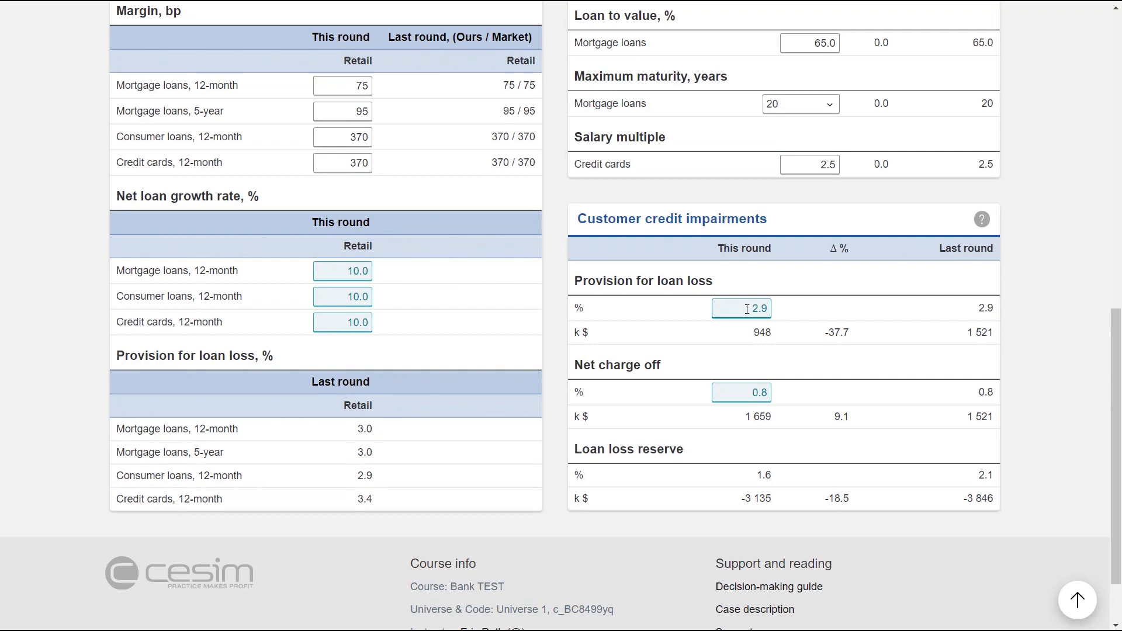
left_click_drag(747, 309, 776, 315)
left_click_drag(976, 309, 999, 312)
scroll(743, 308, "down", 2)
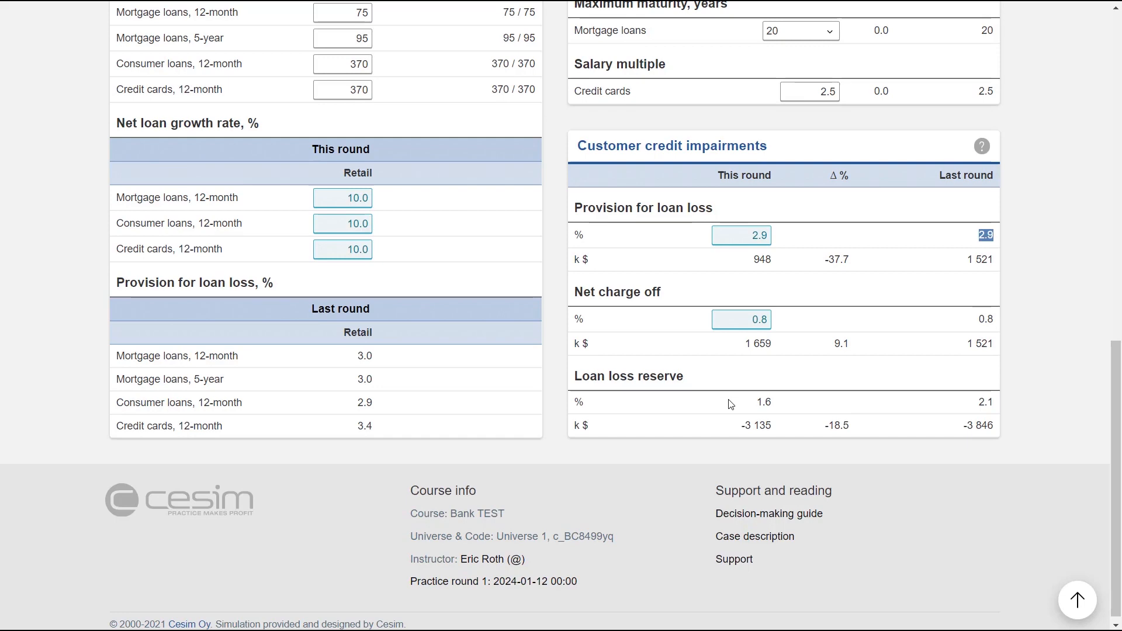
Open the projected income statement and compare the profit for the period between this round and last round.
scroll(731, 405, "up", 6)
scroll(731, 407, "up", 6)
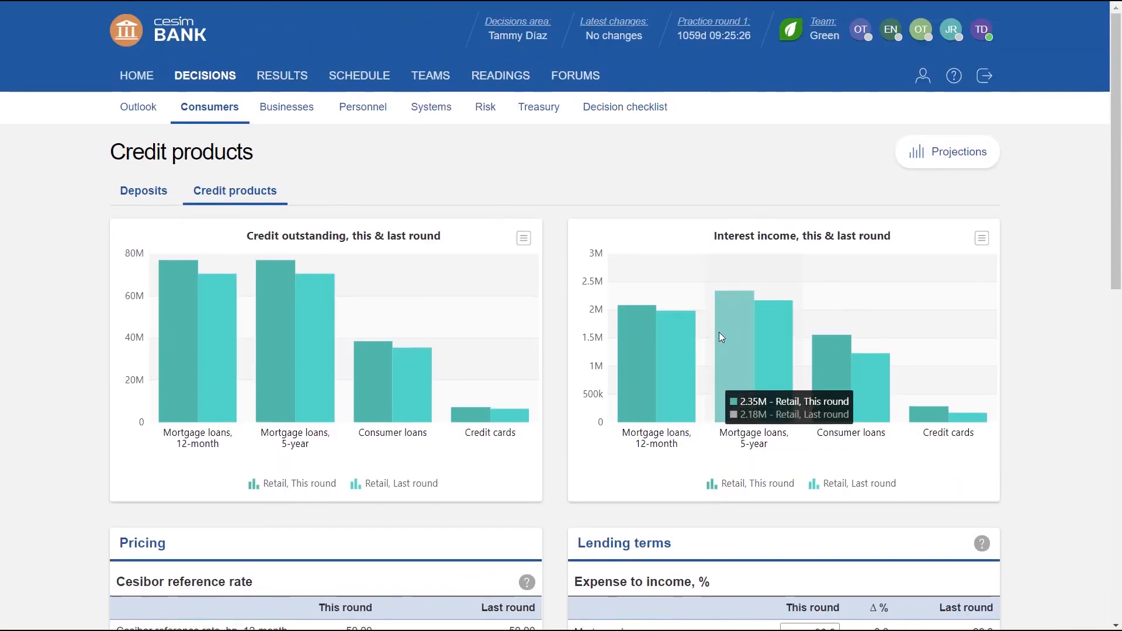
left_click(947, 163)
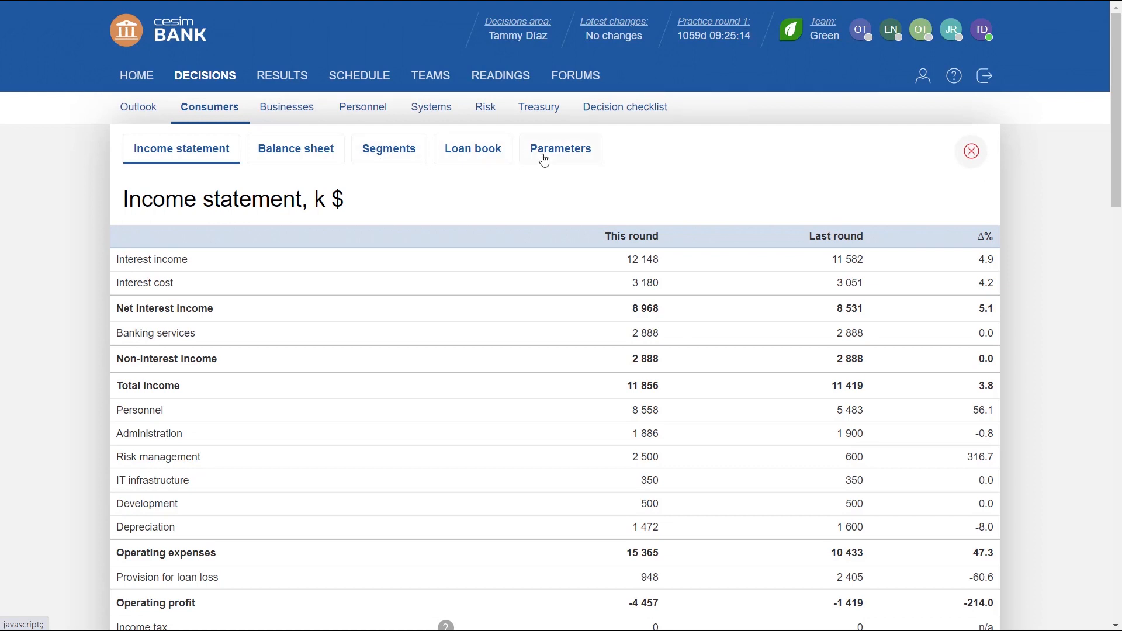
scroll(790, 242, "down", 1)
scroll(806, 221, "down", 2)
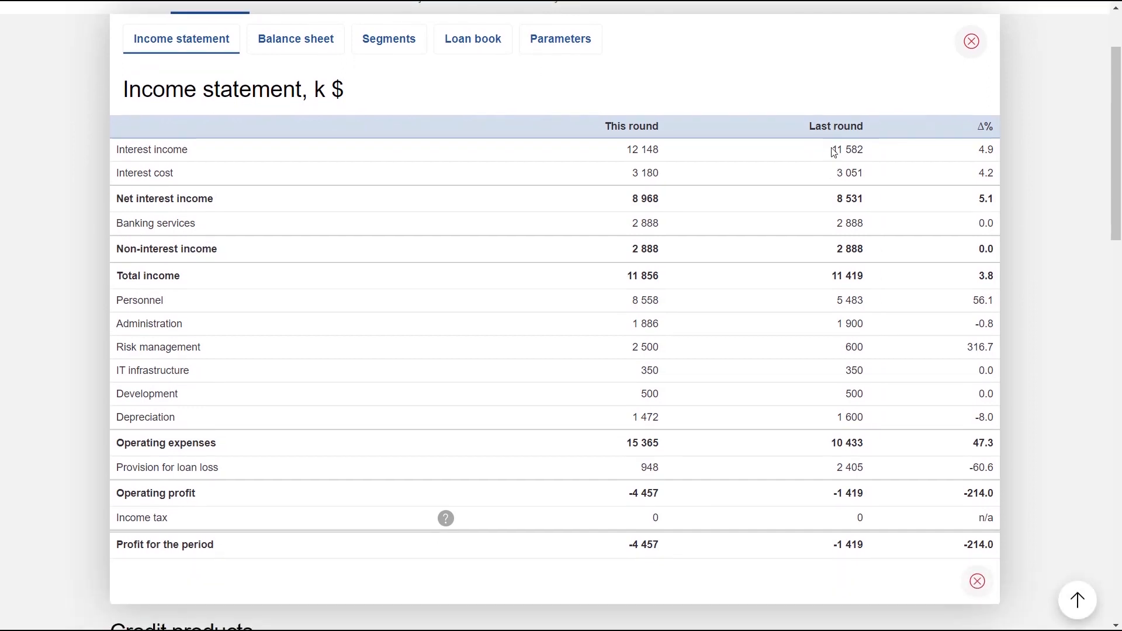
triple_click(839, 544)
scroll(635, 375, "up", 2)
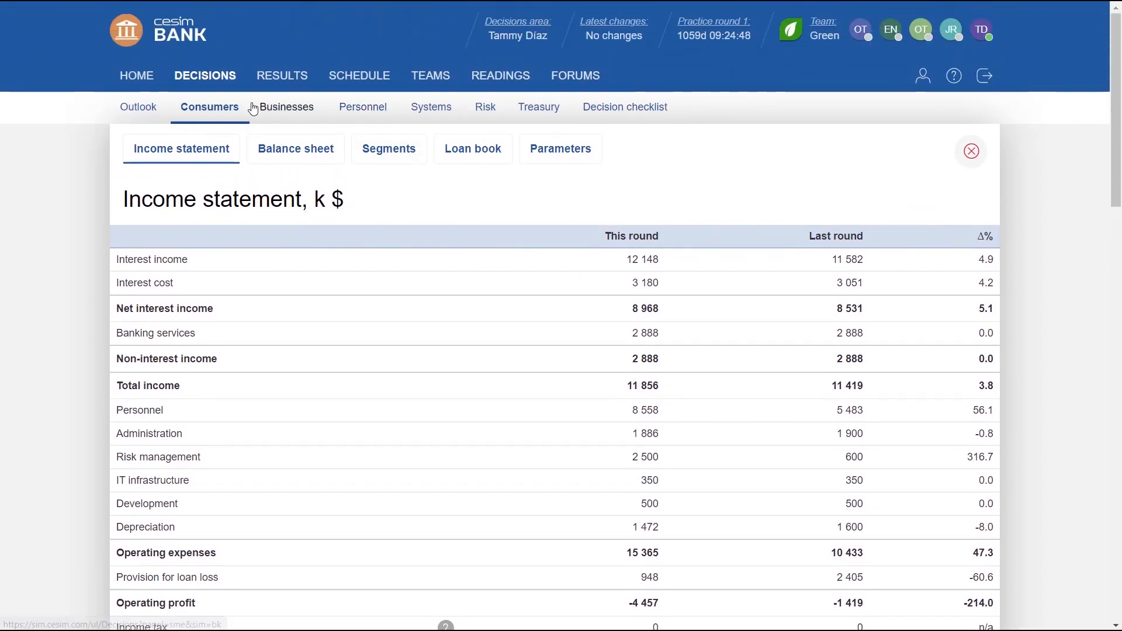
left_click(292, 112)
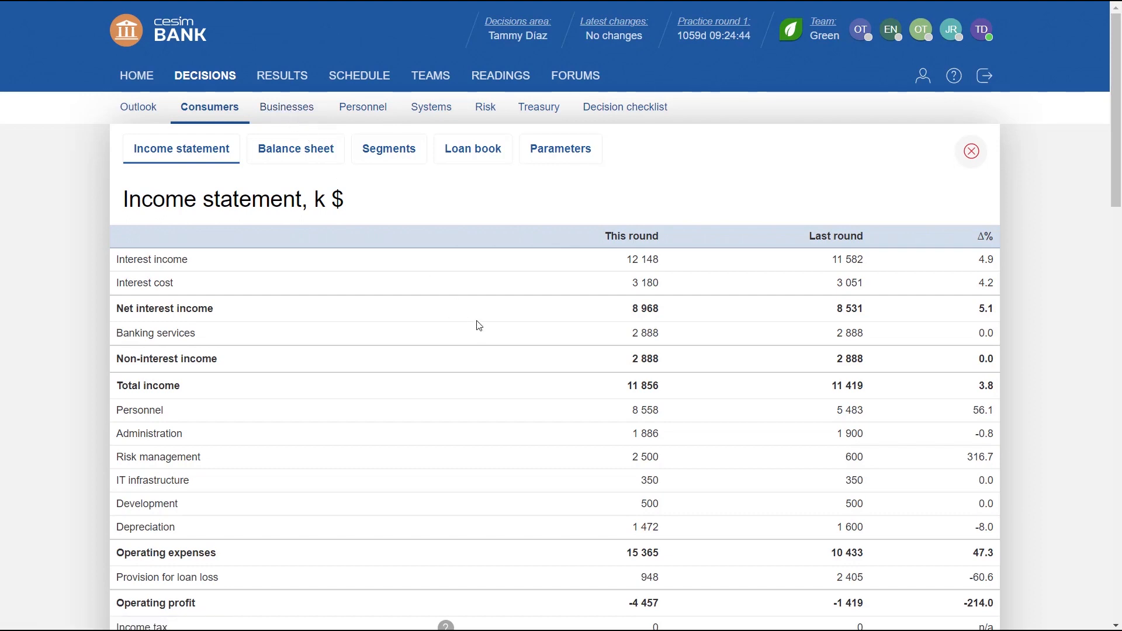
scroll(586, 494, "down", 2)
left_click_drag(626, 533, 660, 533)
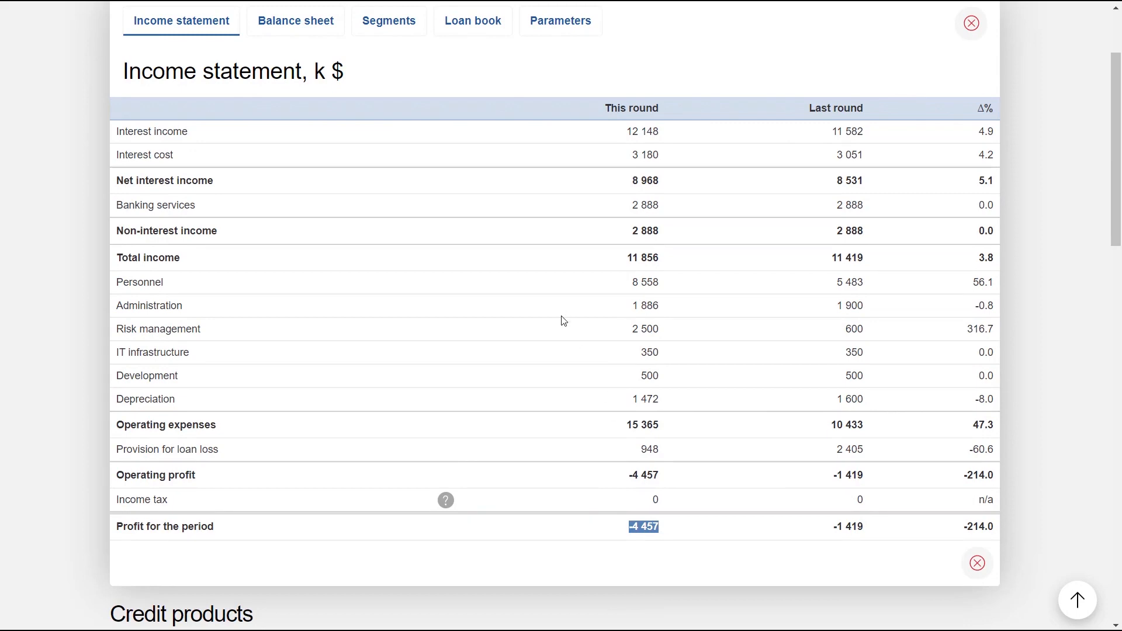
scroll(563, 318, "up", 2)
Return to the consumer deposit decisions and set the 12-month fixed term retail interest offer to 30 basis points.
left_click(217, 115)
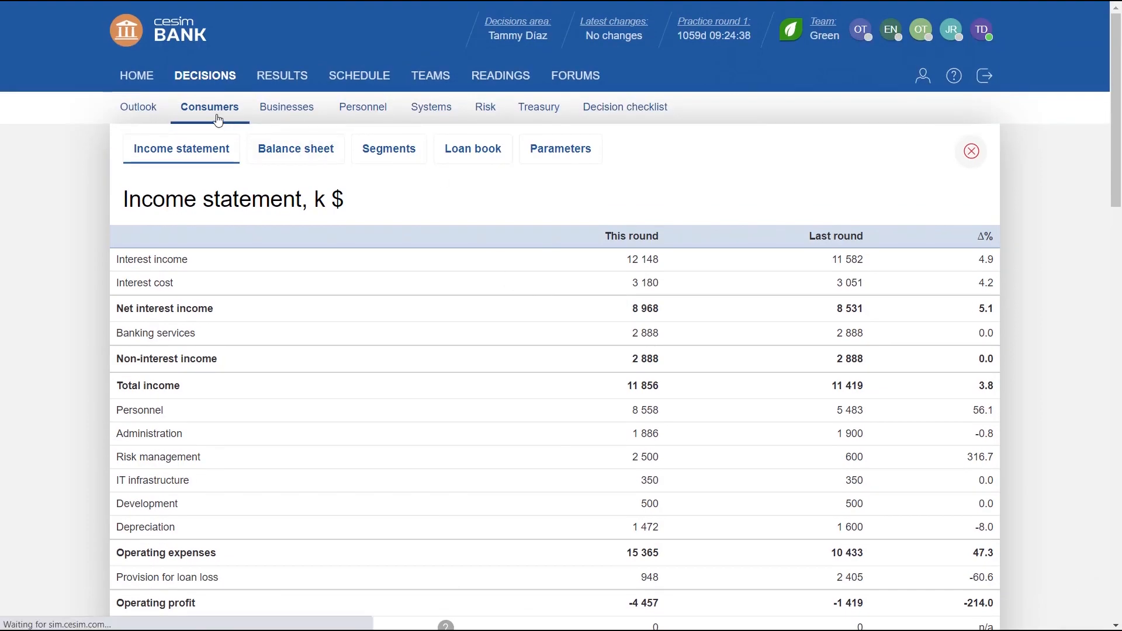
scroll(331, 295, "down", 4)
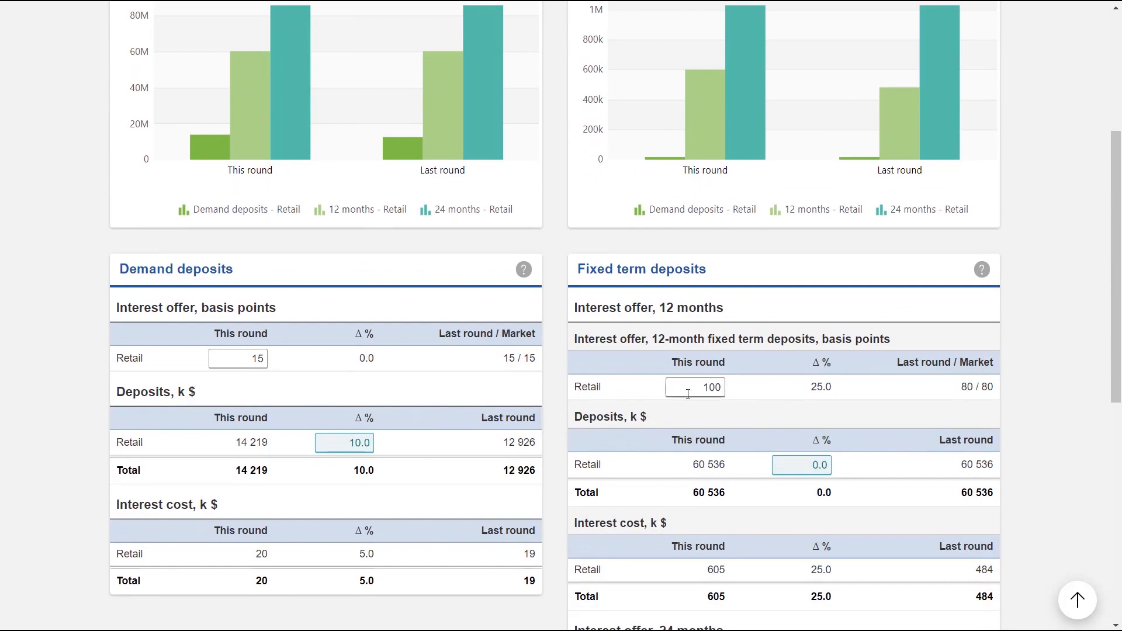
left_click(688, 394)
type("30")
left_click(776, 393)
scroll(942, 188, "up", 5)
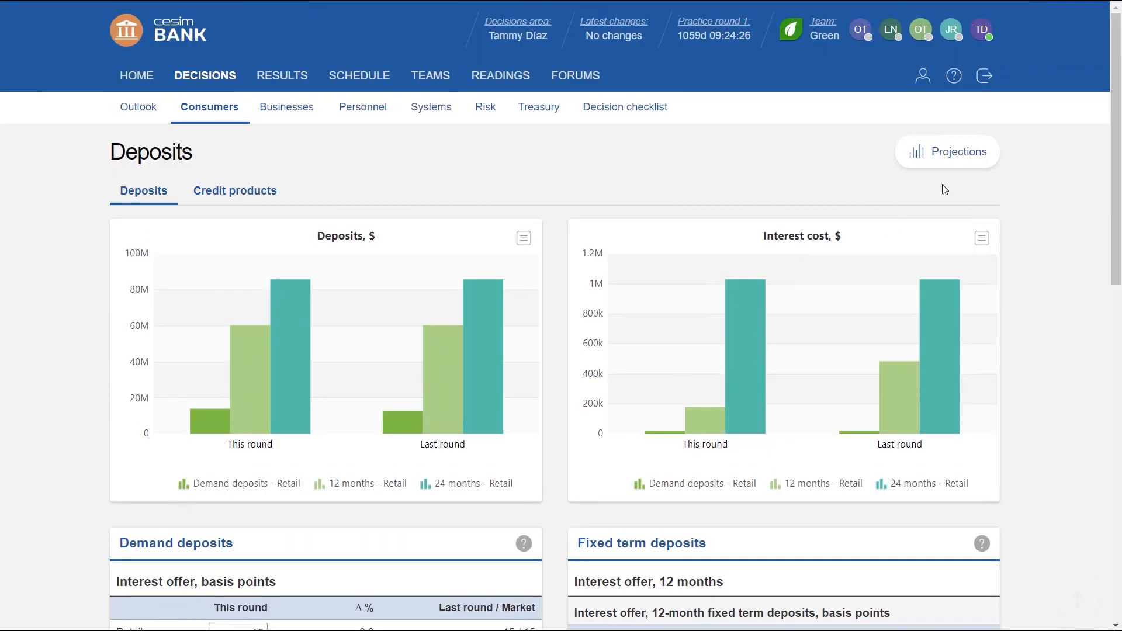
Check this round's profit for the period in the projected income statement, and close the projections.
left_click(951, 154)
scroll(771, 433, "down", 4)
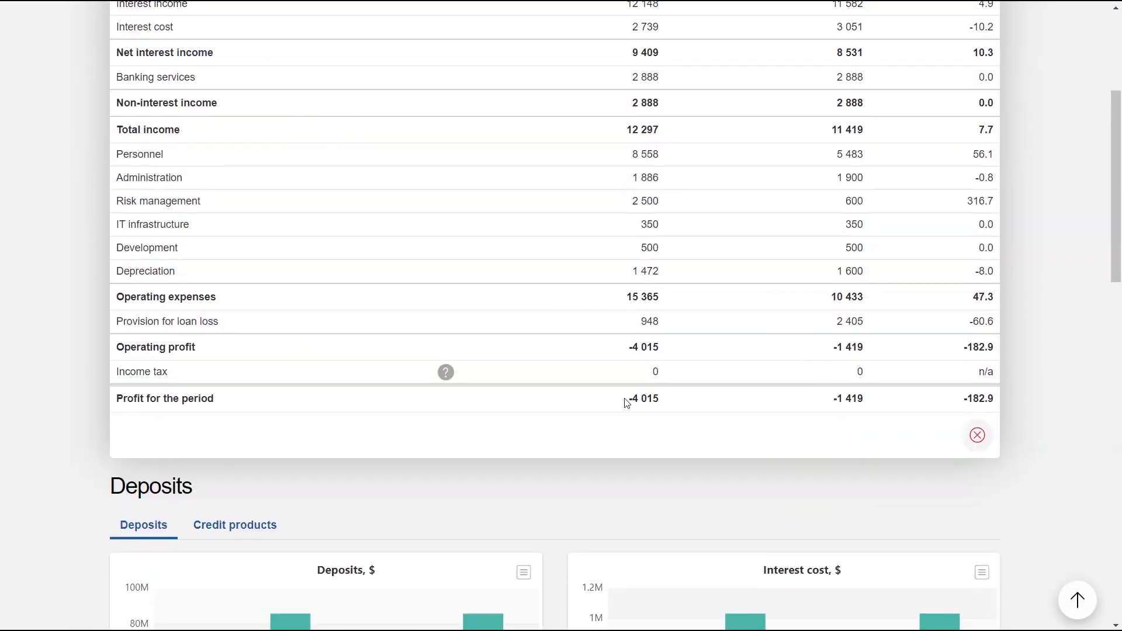
left_click_drag(626, 401, 673, 408)
scroll(653, 402, "up", 5)
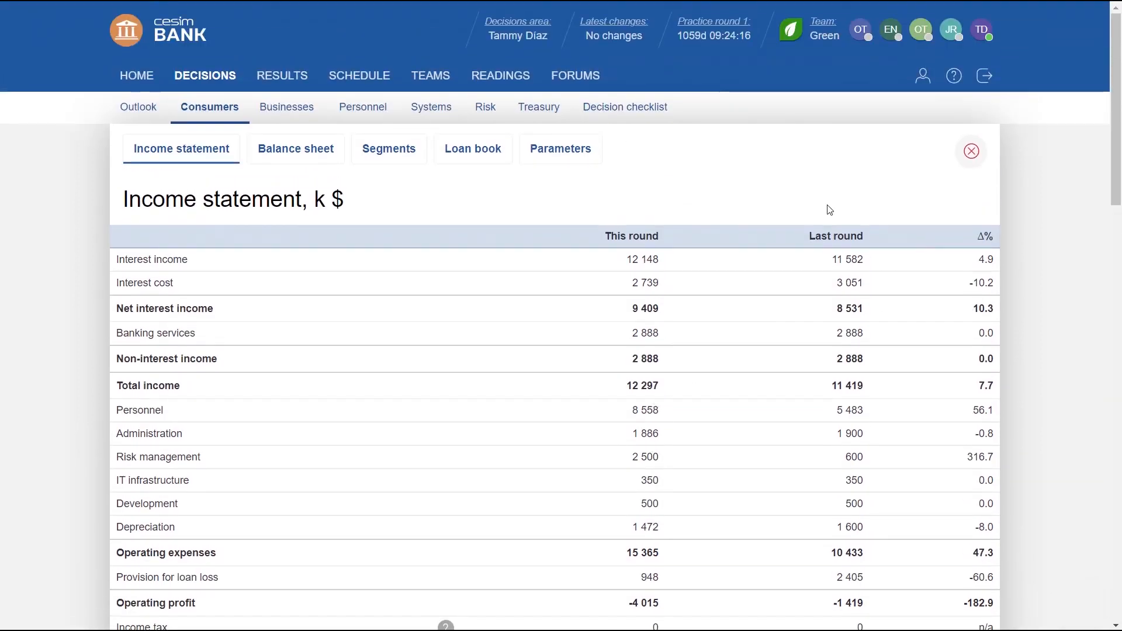
left_click(971, 151)
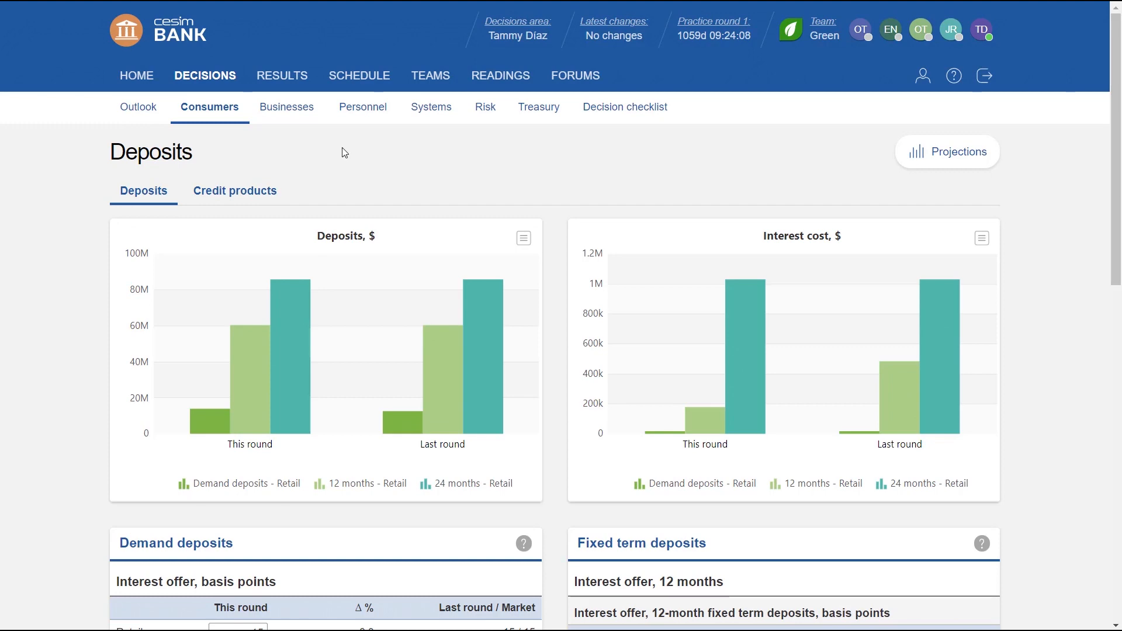
Open the SME banking decisions and examine the deposit offer, loan terms by credit rating and available lending terms options.
left_click(294, 115)
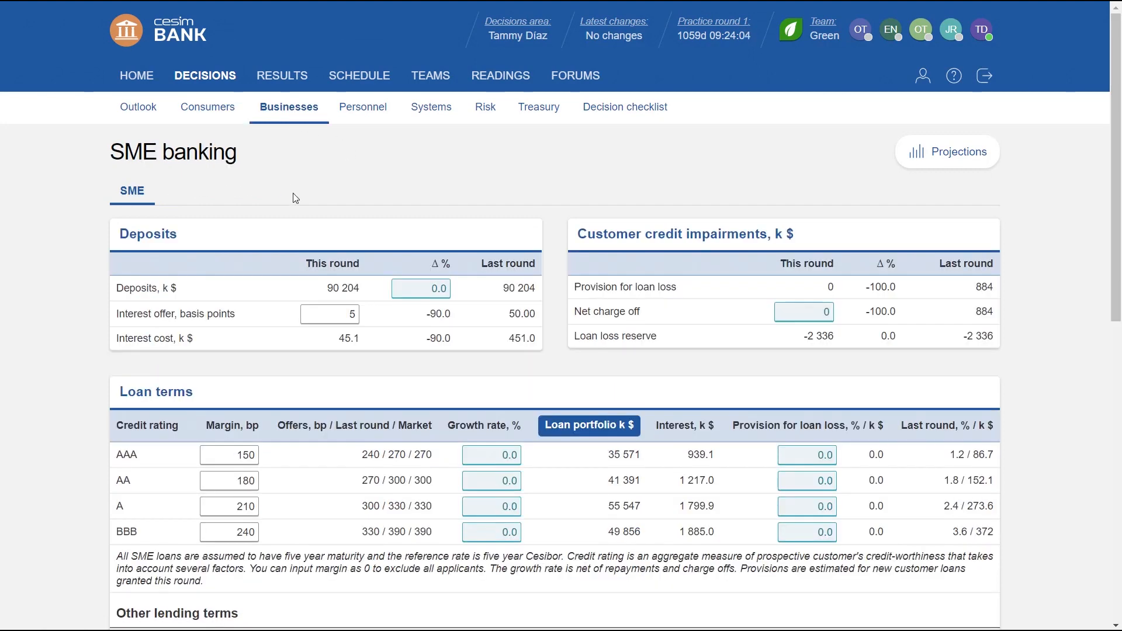
scroll(296, 196, "down", 2)
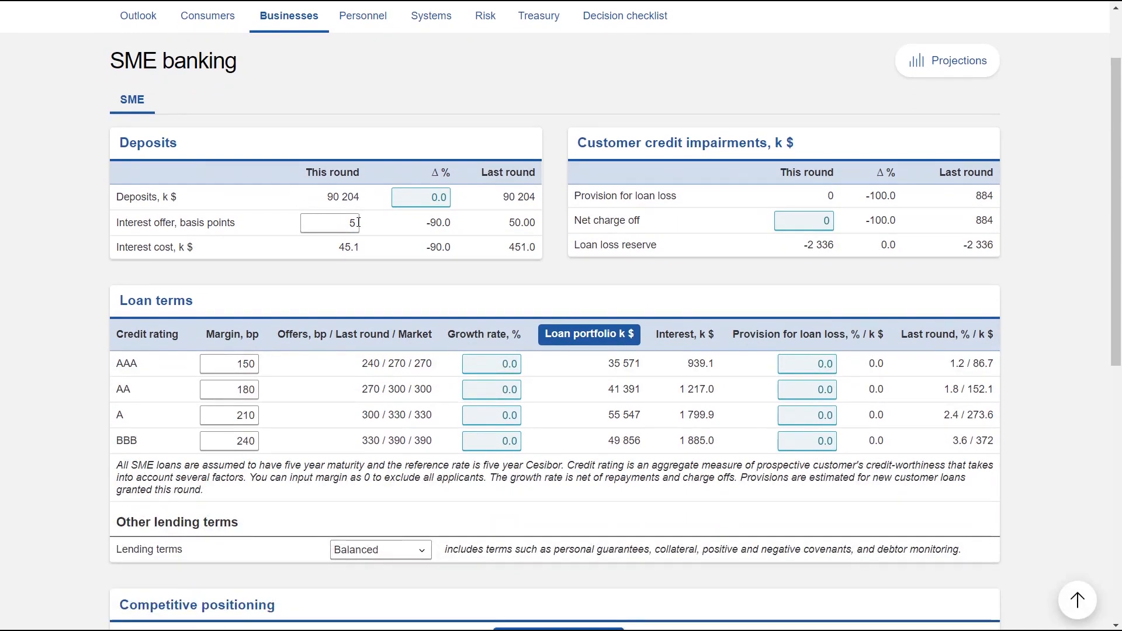
left_click(338, 222)
scroll(426, 197, "down", 1)
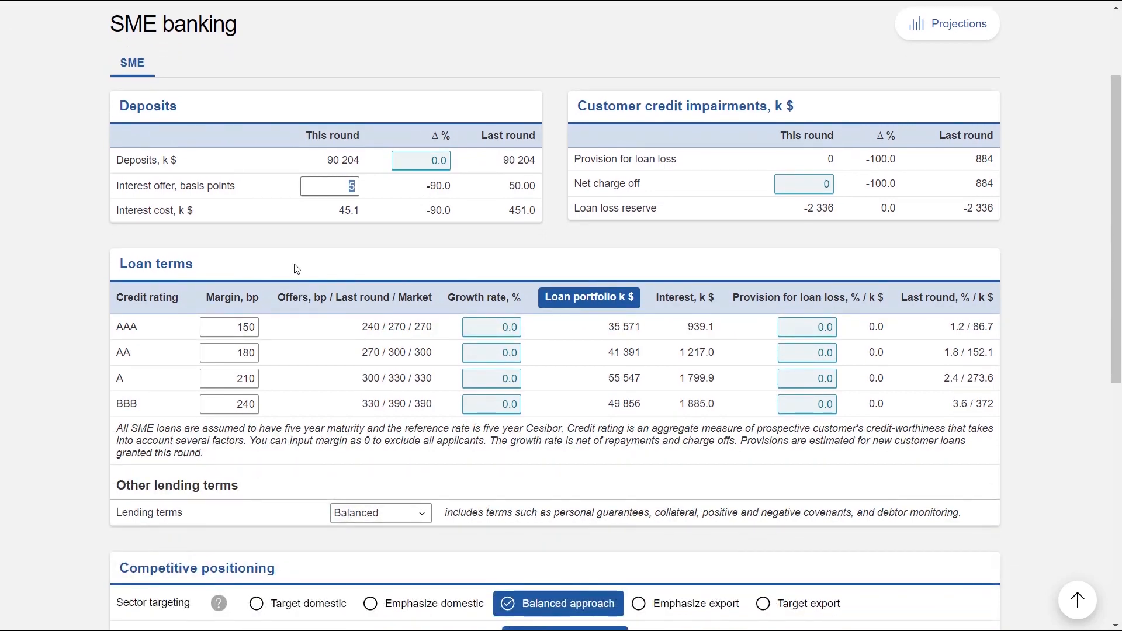
scroll(292, 268, "down", 1)
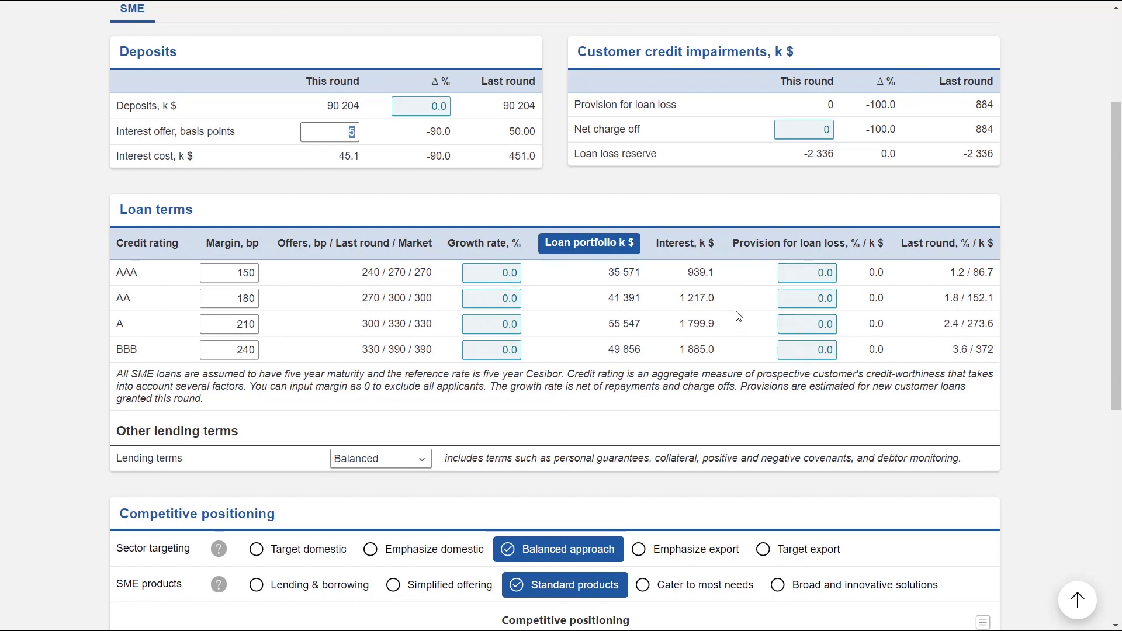
scroll(737, 316, "down", 3)
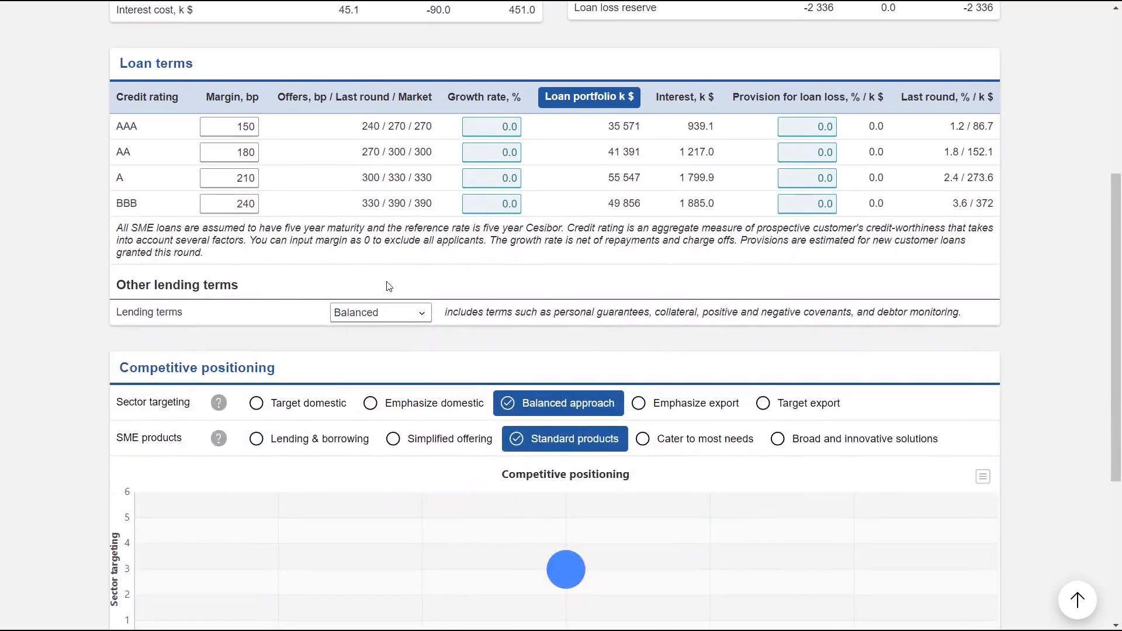
left_click(425, 322)
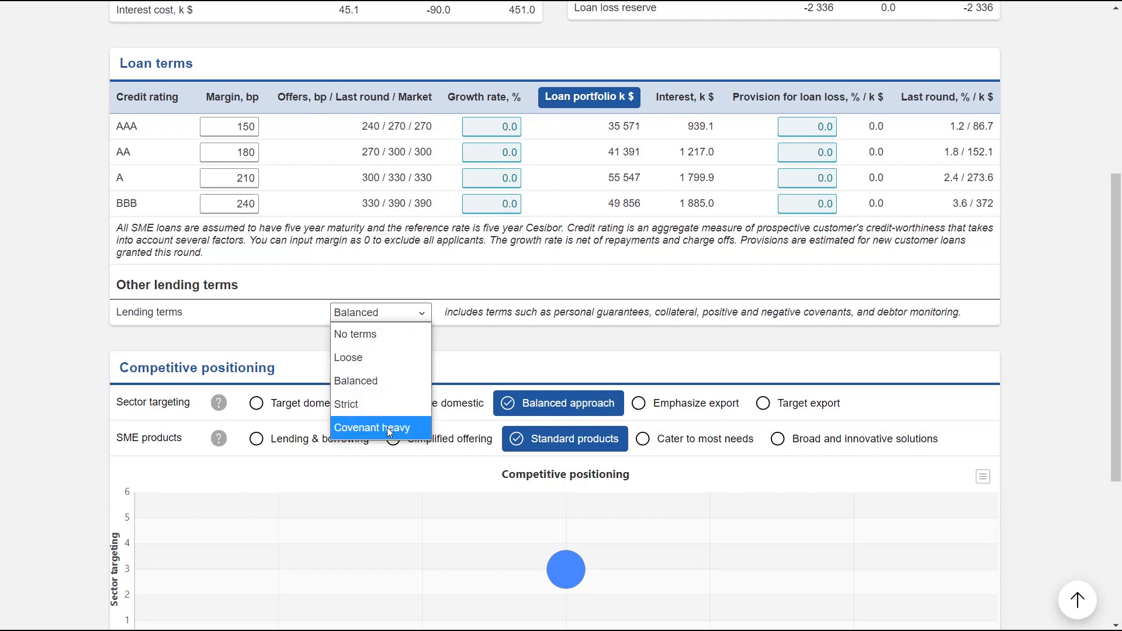
left_click(498, 351)
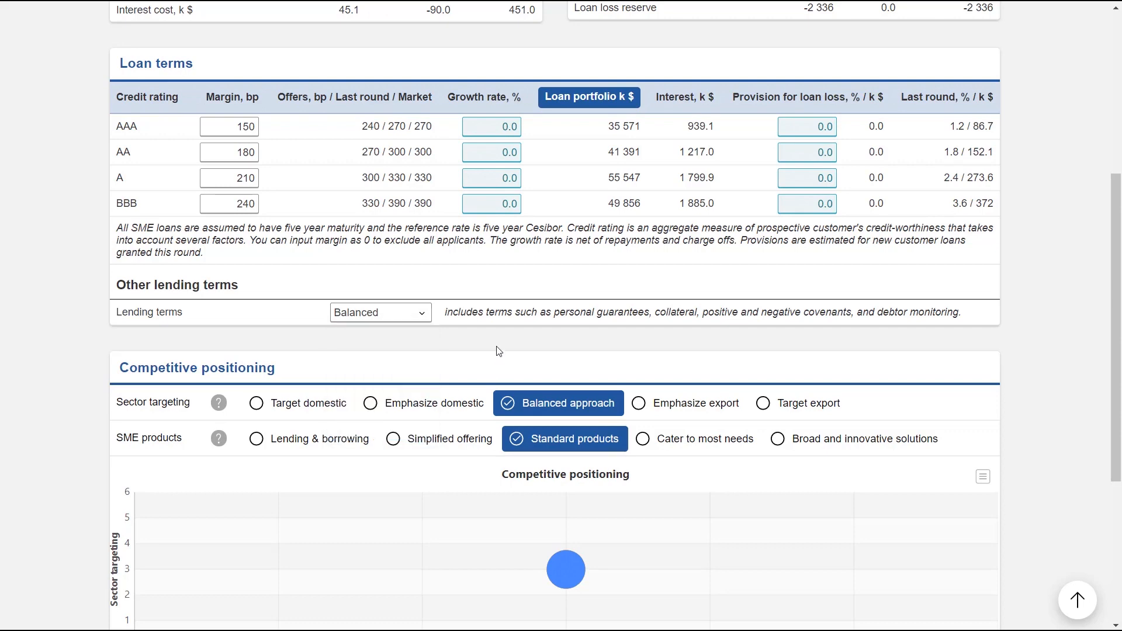
Try Target domestic for SME sector targeting, and set the positioning to Target export with Lending & borrowing products.
scroll(422, 338, "down", 2)
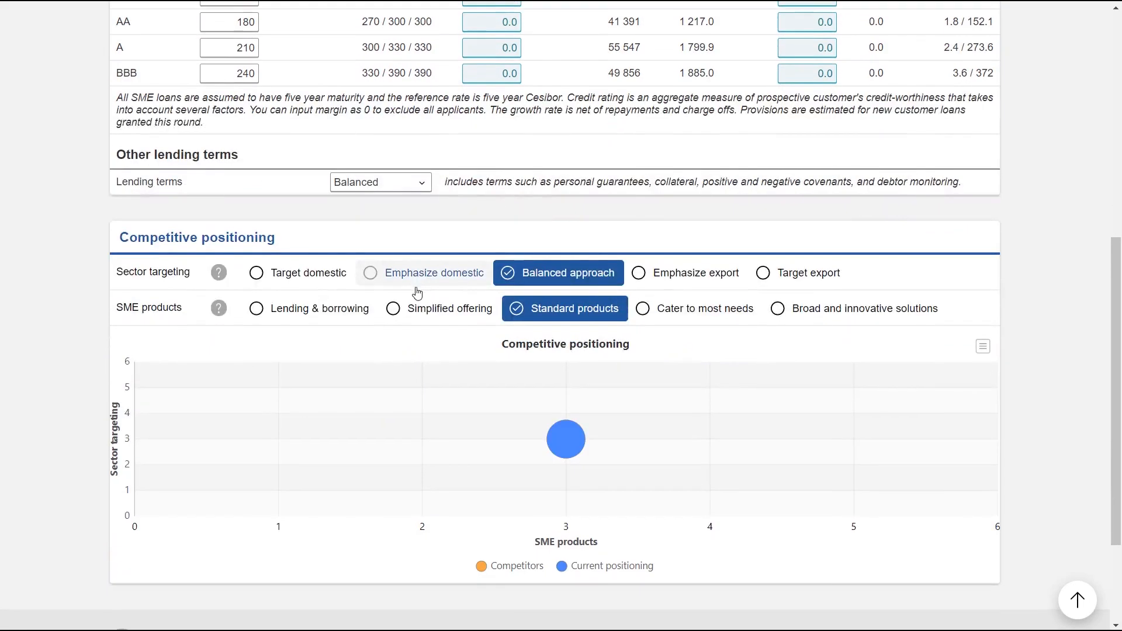
scroll(417, 292, "down", 1)
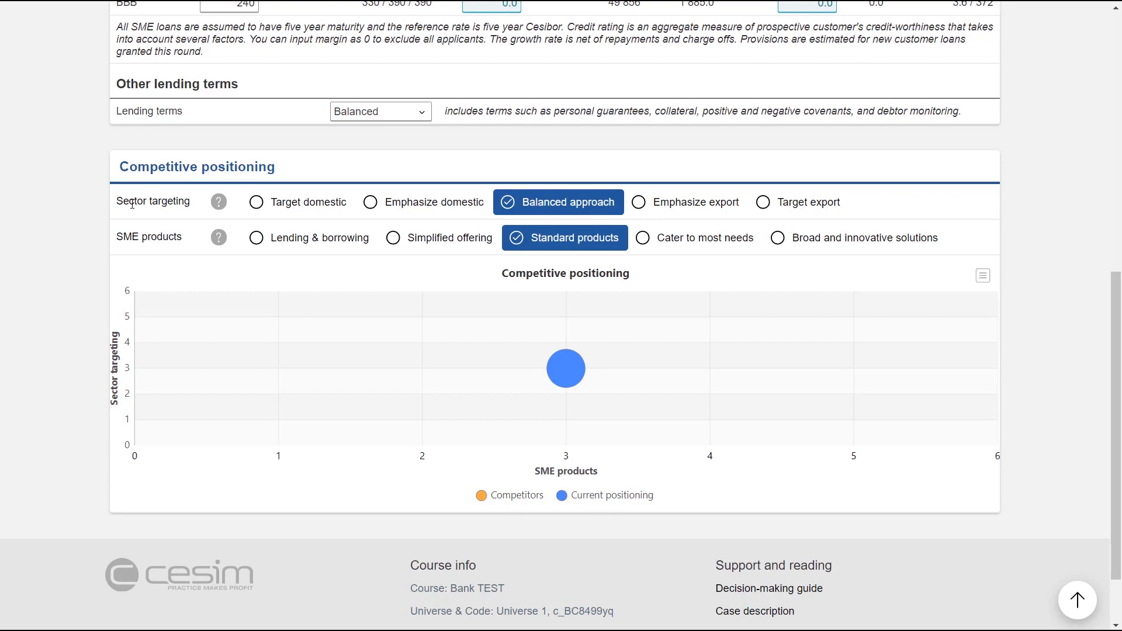
left_click(257, 212)
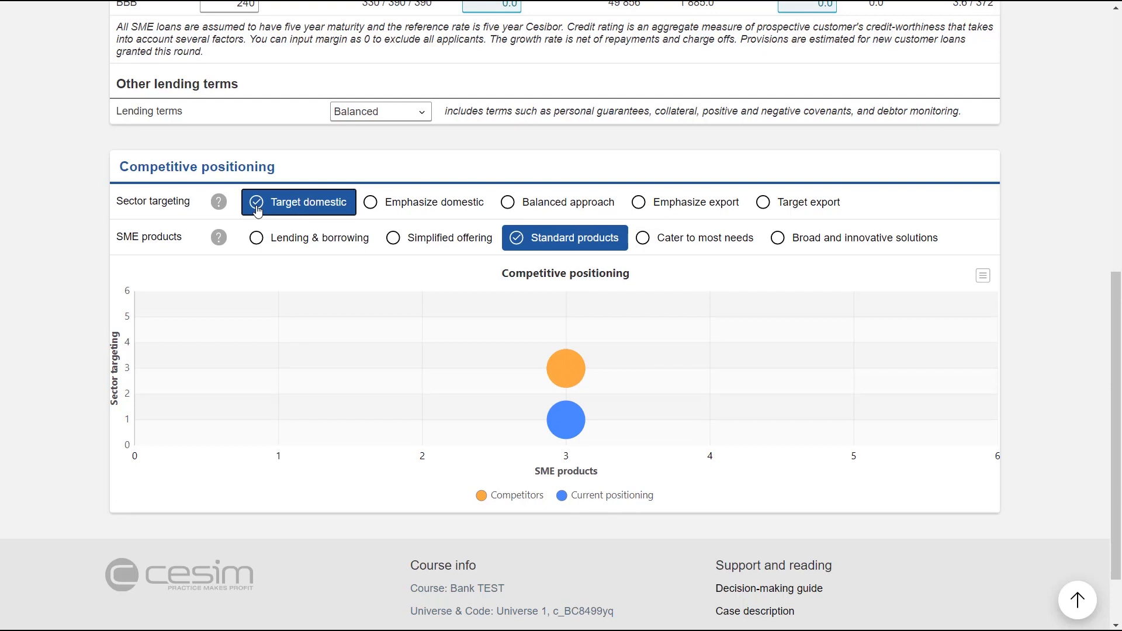
left_click(764, 208)
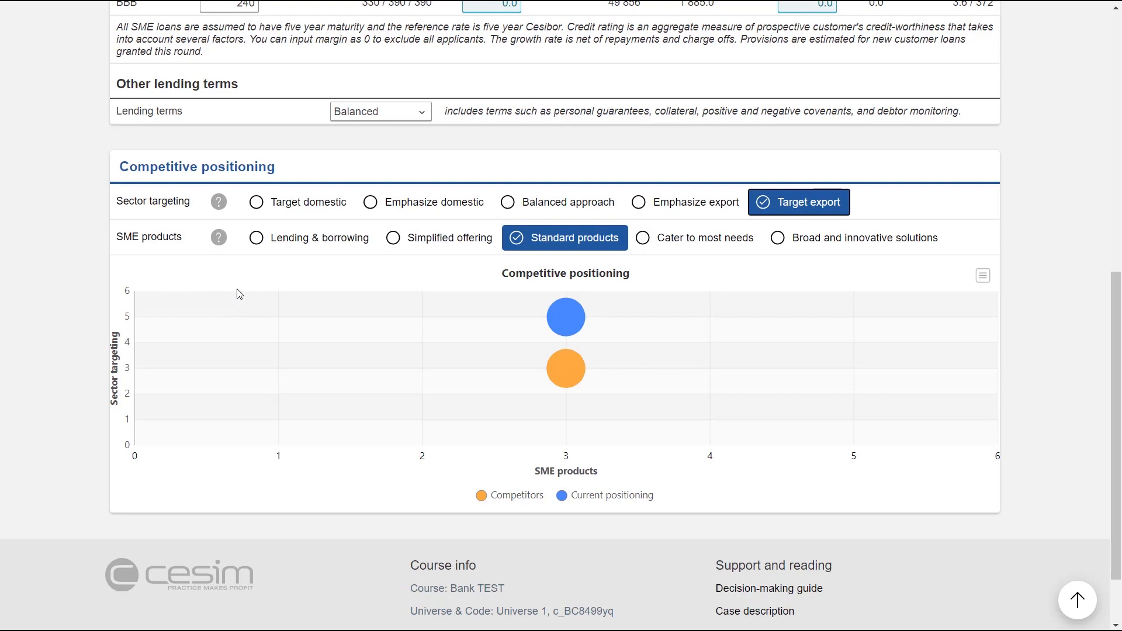
left_click(257, 244)
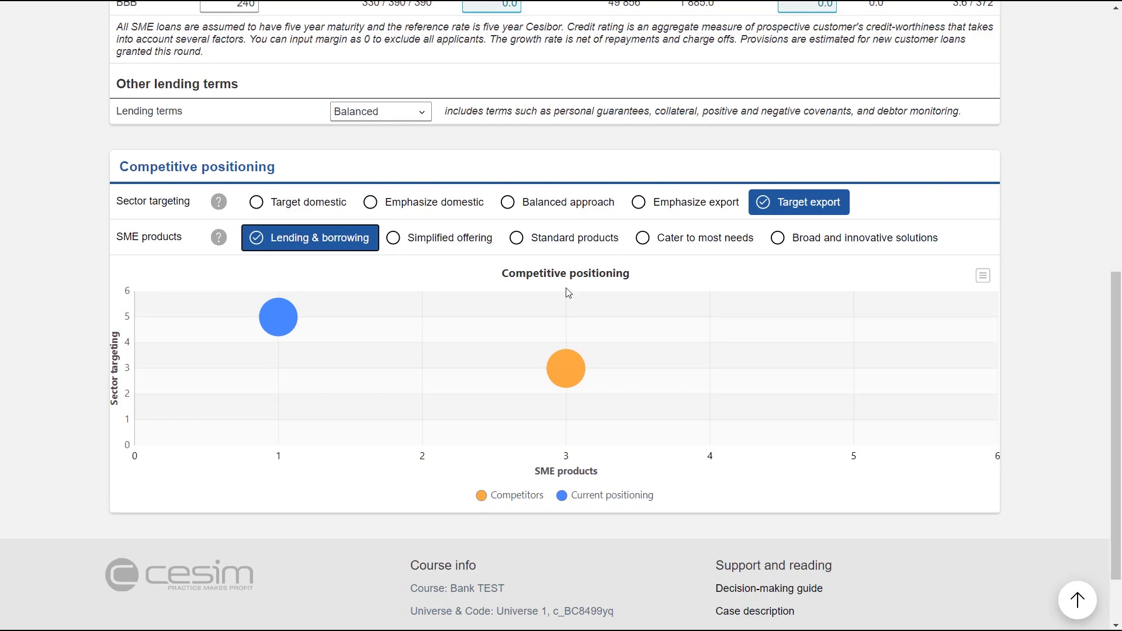
Open the personnel management decisions and set this round's retail personnel to 65.
left_click(368, 109)
scroll(92, 259, "down", 1)
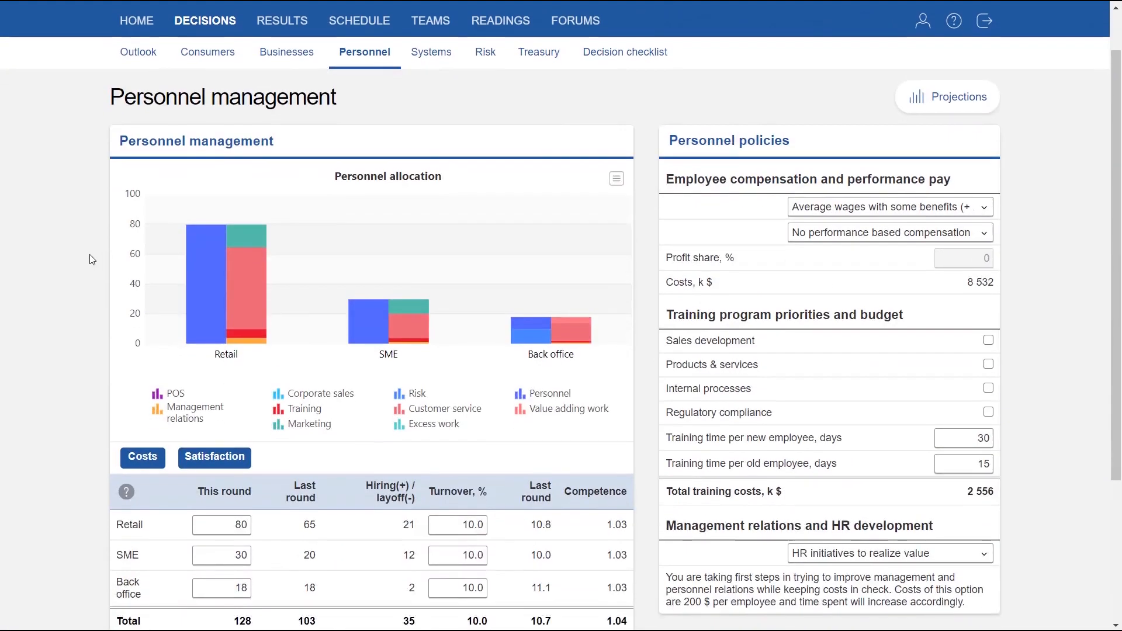
scroll(89, 254, "down", 1)
scroll(90, 254, "down", 1)
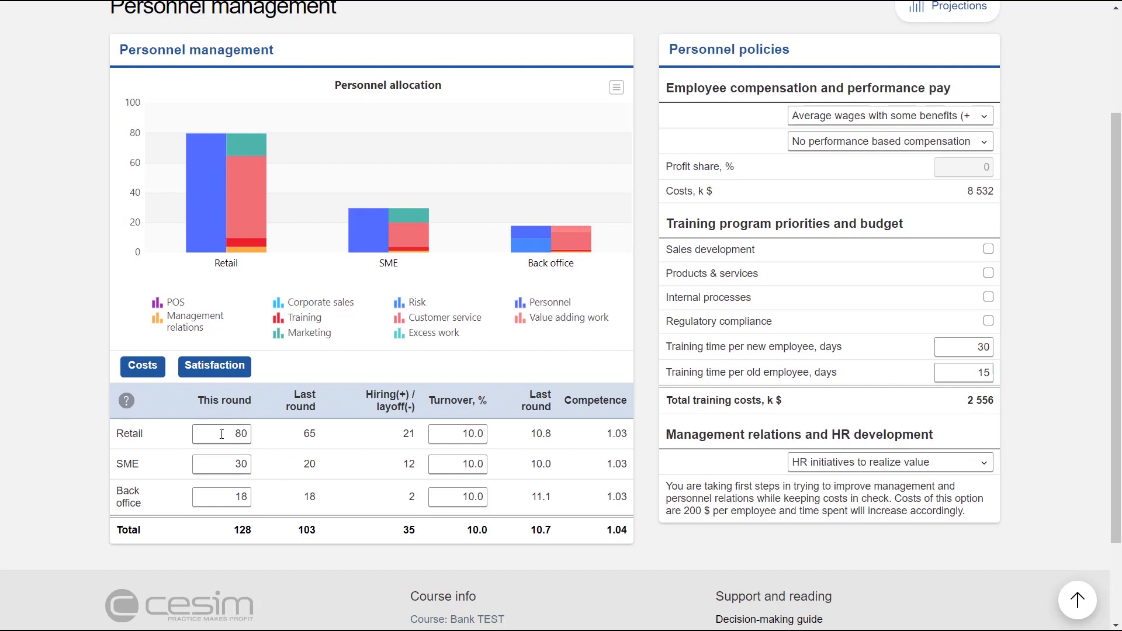
left_click_drag(221, 434, 265, 440)
left_click_drag(231, 464, 255, 471)
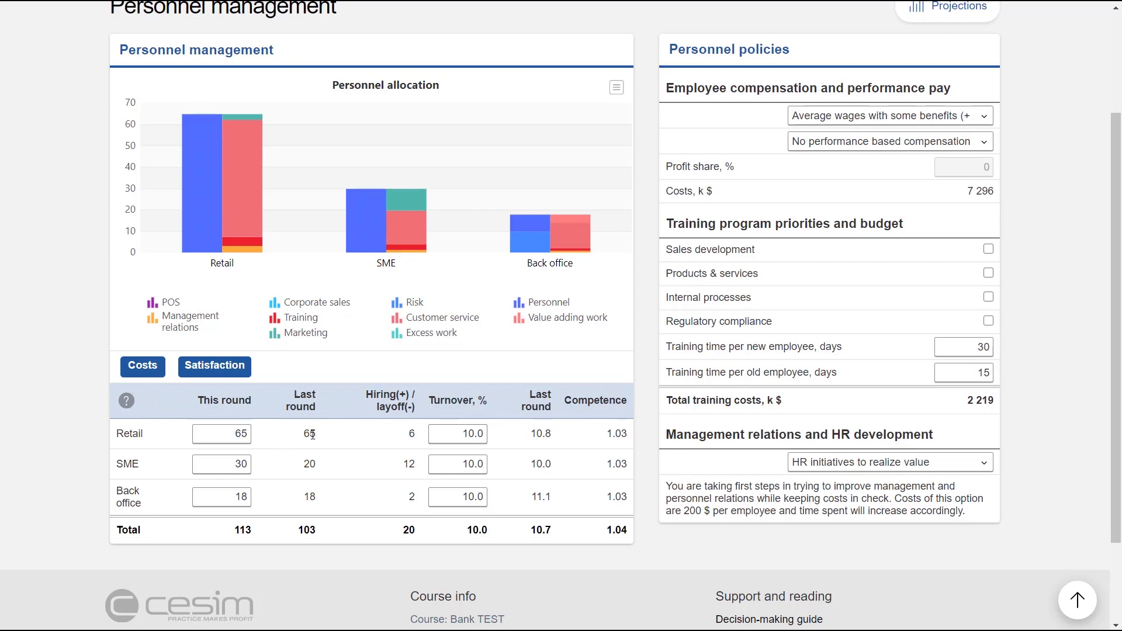
Examine the wage level and performance pay options, training priorities and training times in the personnel policies.
scroll(672, 186, "up", 2)
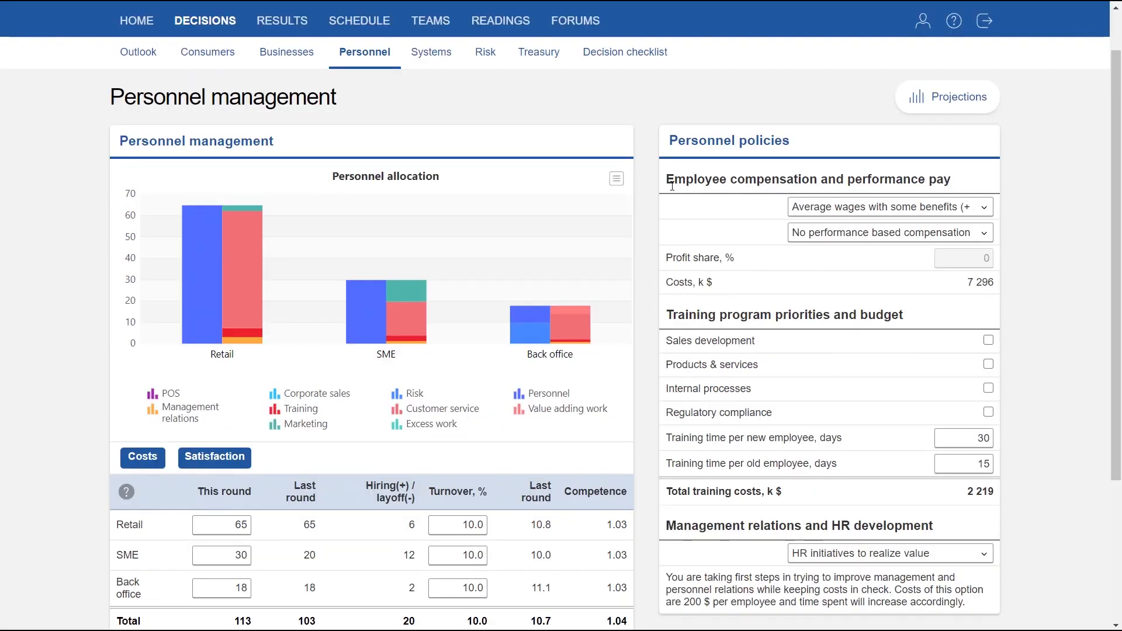
left_click(856, 216)
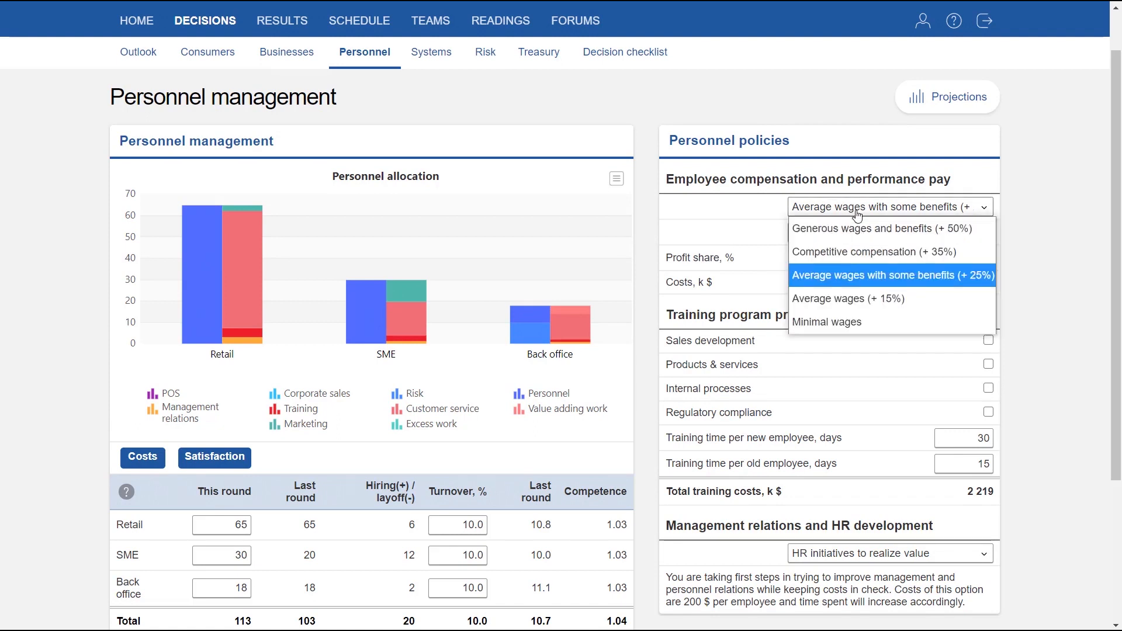
left_click(858, 211)
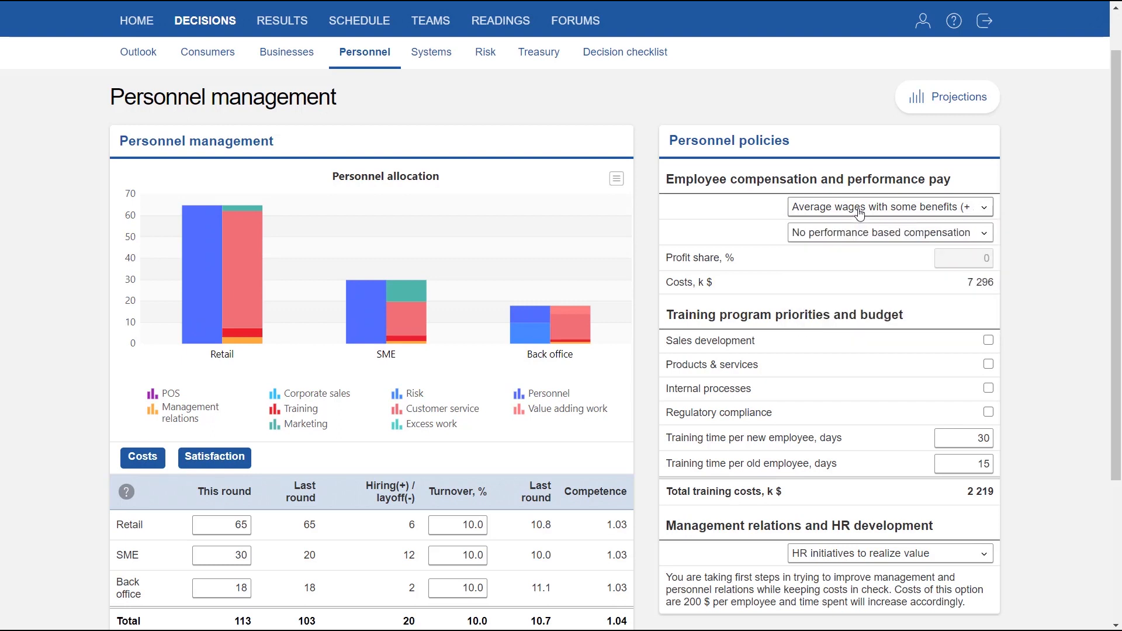
left_click(868, 239)
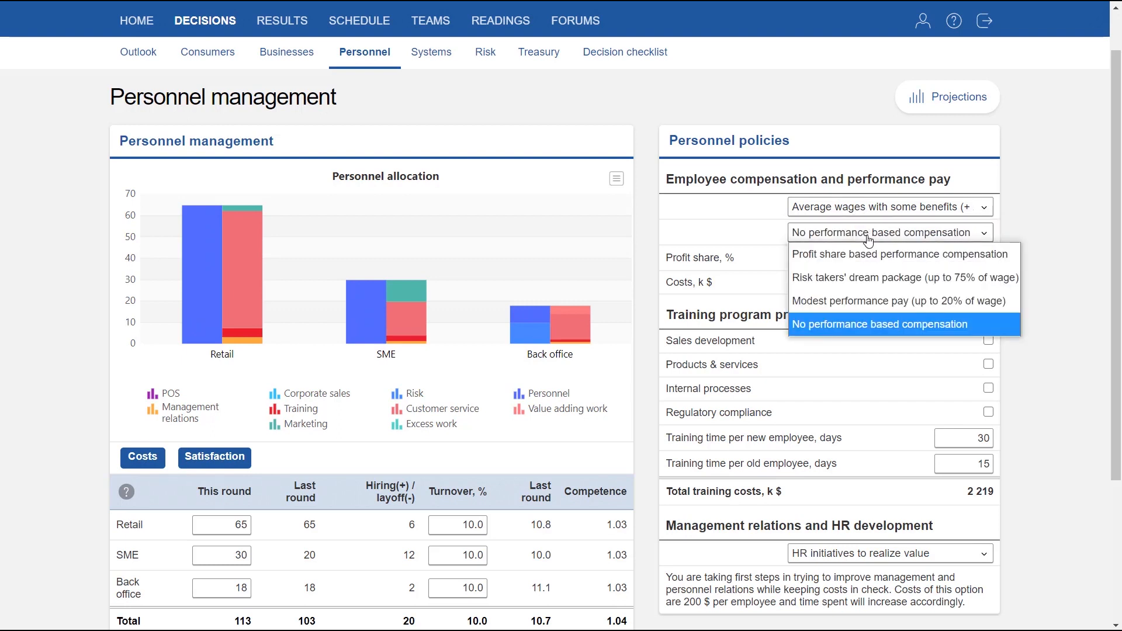
left_click(868, 239)
scroll(841, 287, "down", 2)
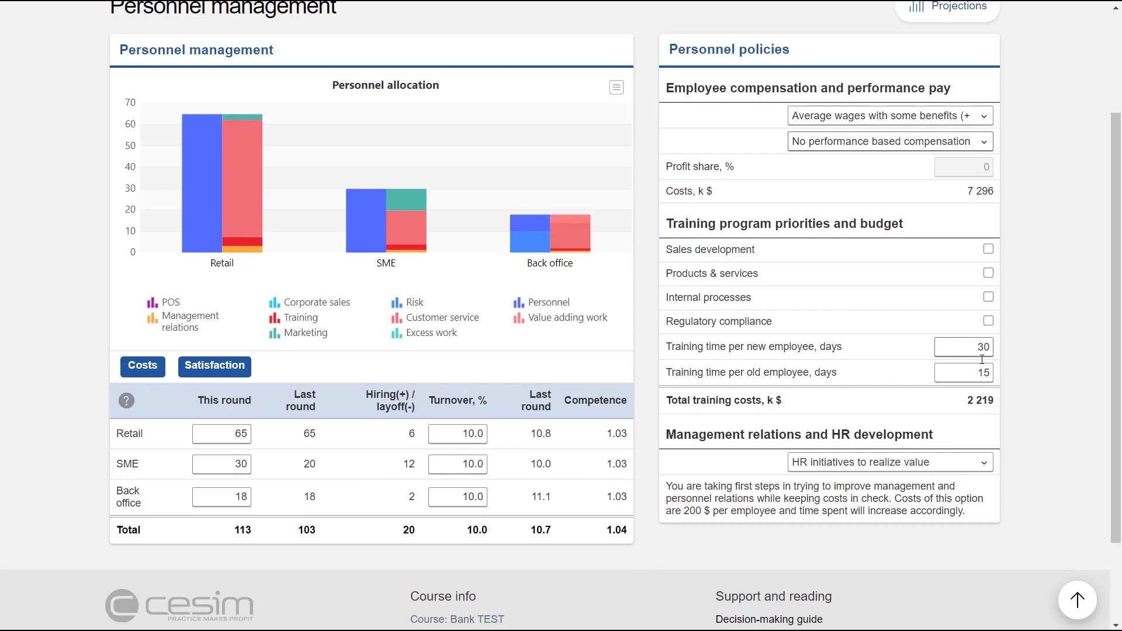
scroll(961, 366, "down", 1)
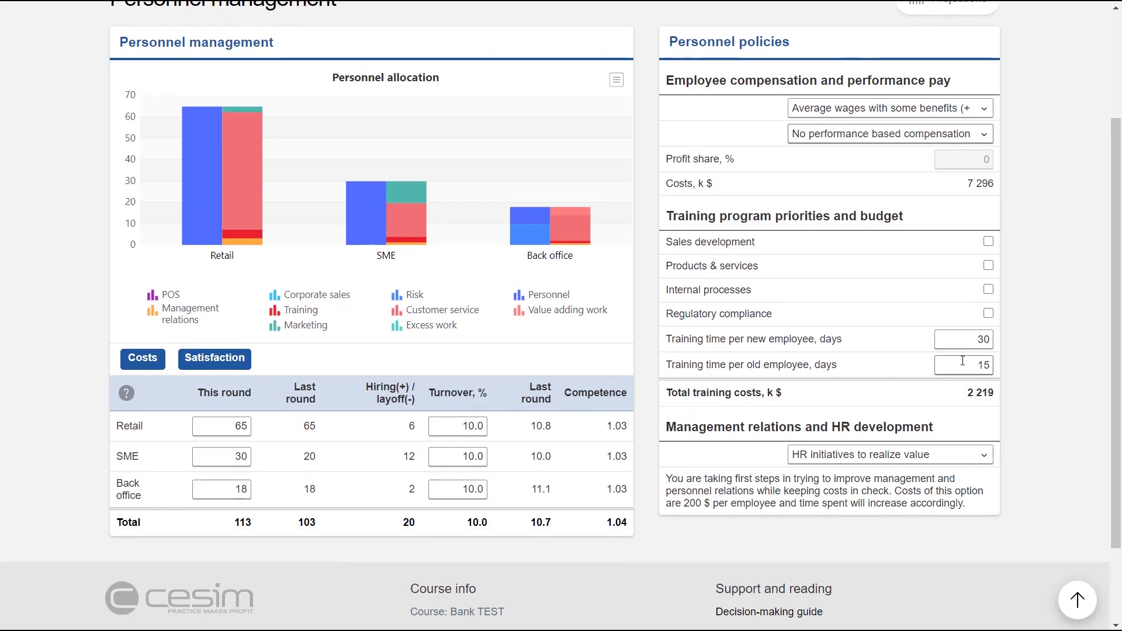
scroll(956, 348, "down", 1)
Open the systems and processes decisions and examine the service investments and the available systems development strategies.
left_click(432, 110)
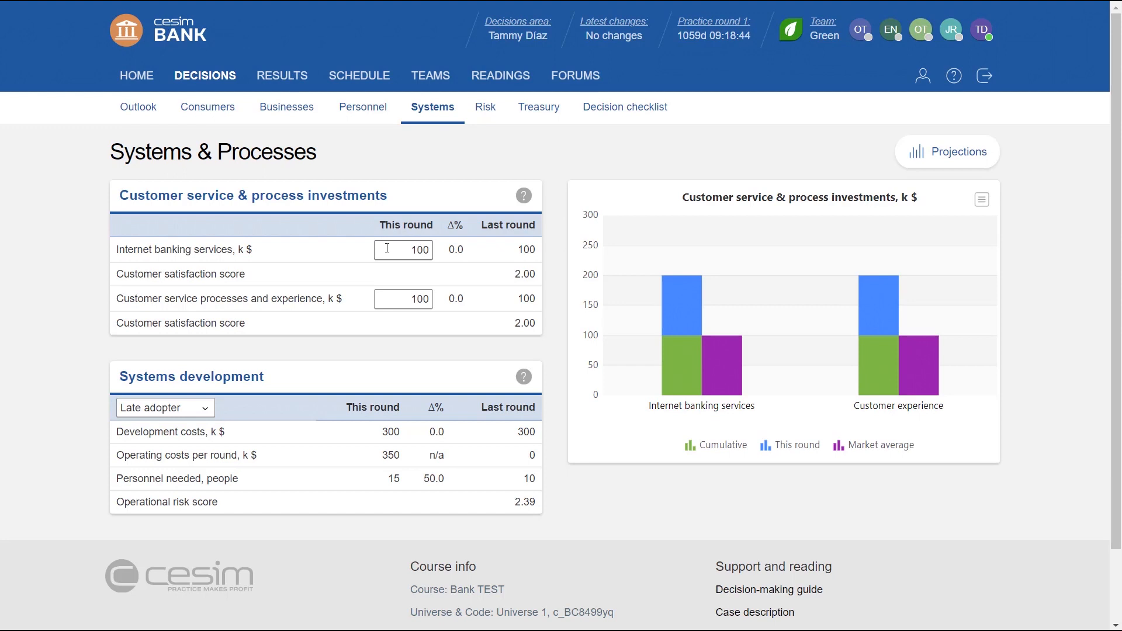
scroll(384, 269, "down", 2)
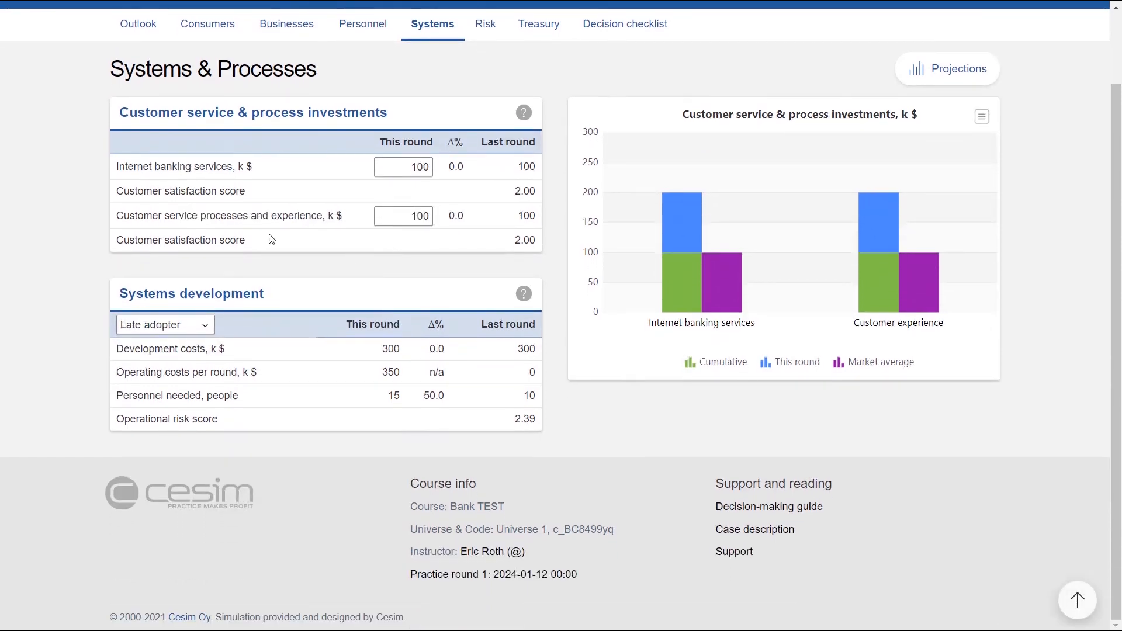
left_click(208, 329)
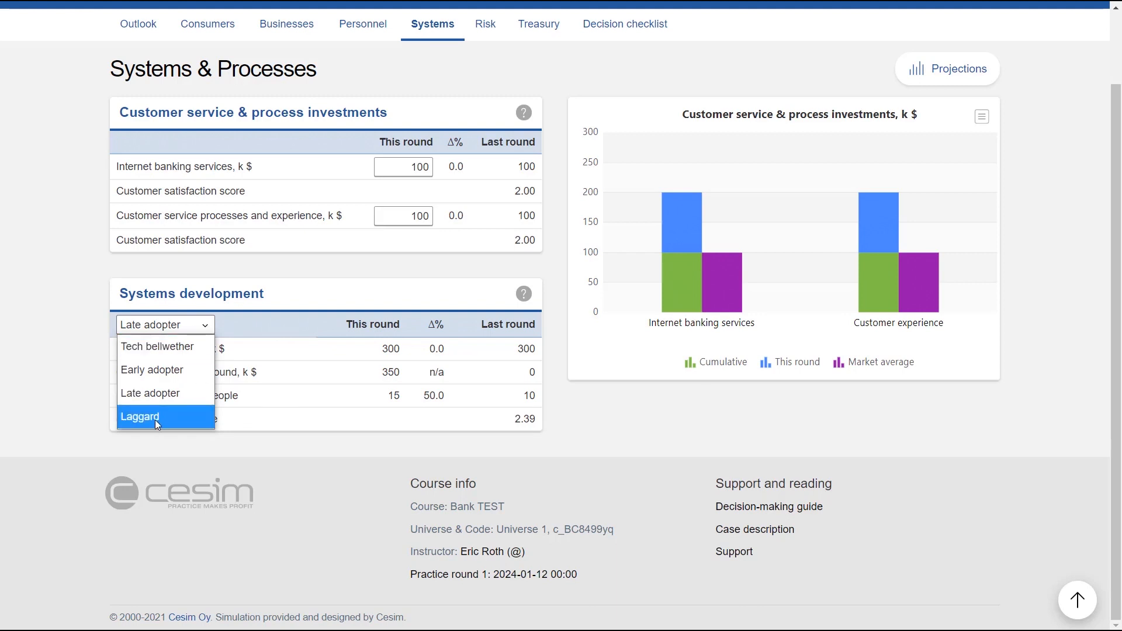
left_click(309, 391)
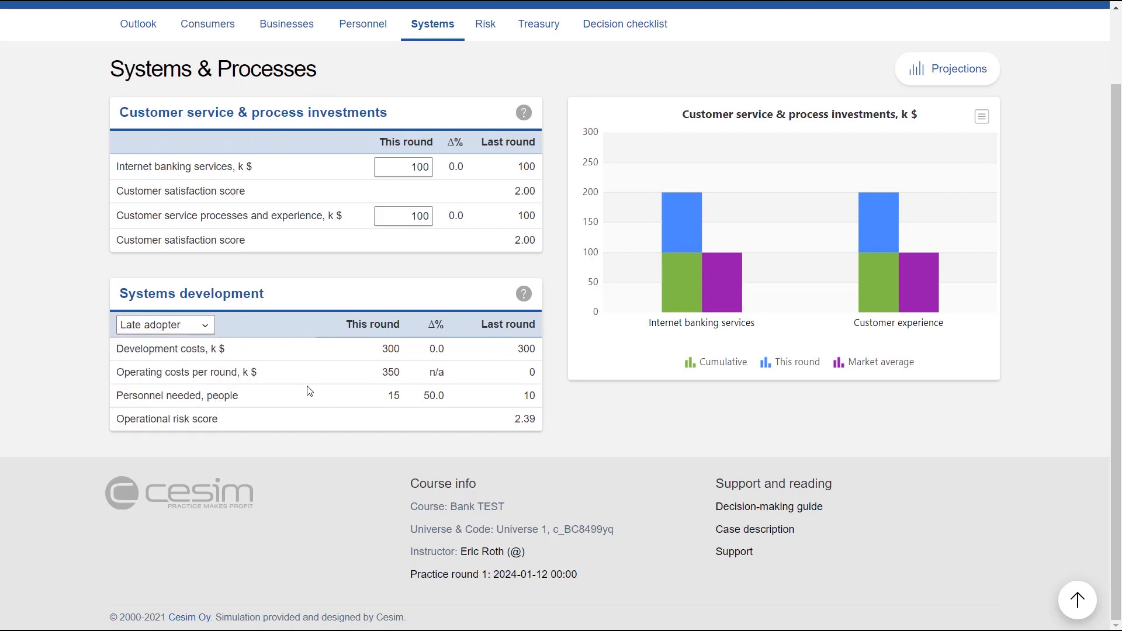
scroll(369, 104, "up", 2)
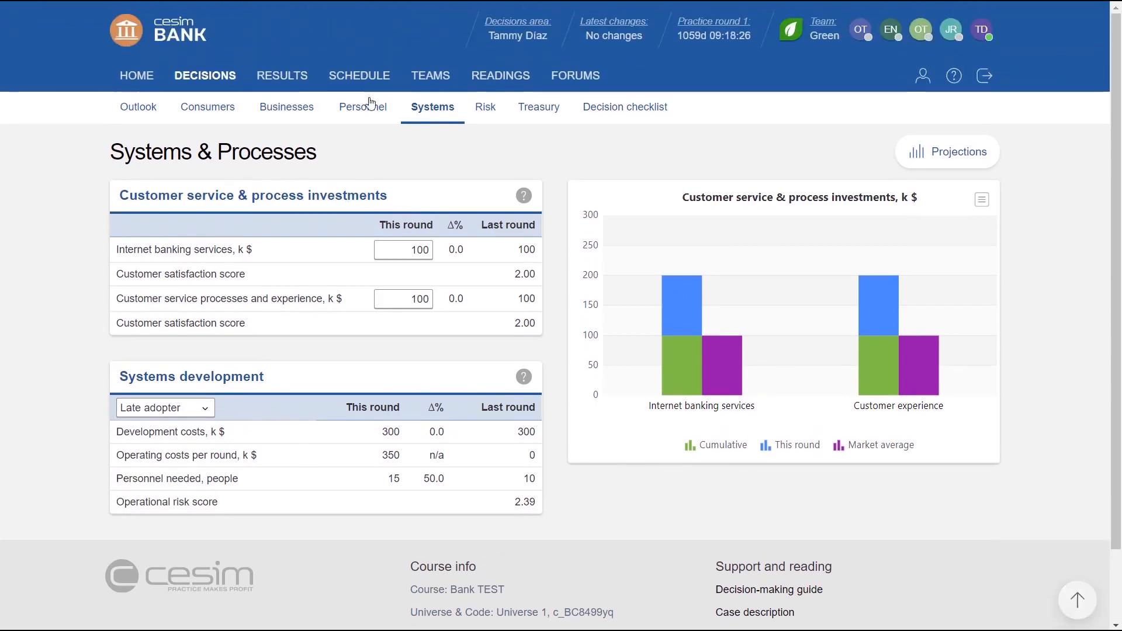
Open the risk management decisions and review the risk policies, credit impairments, risk-weighted assets and capital requirements.
left_click(482, 110)
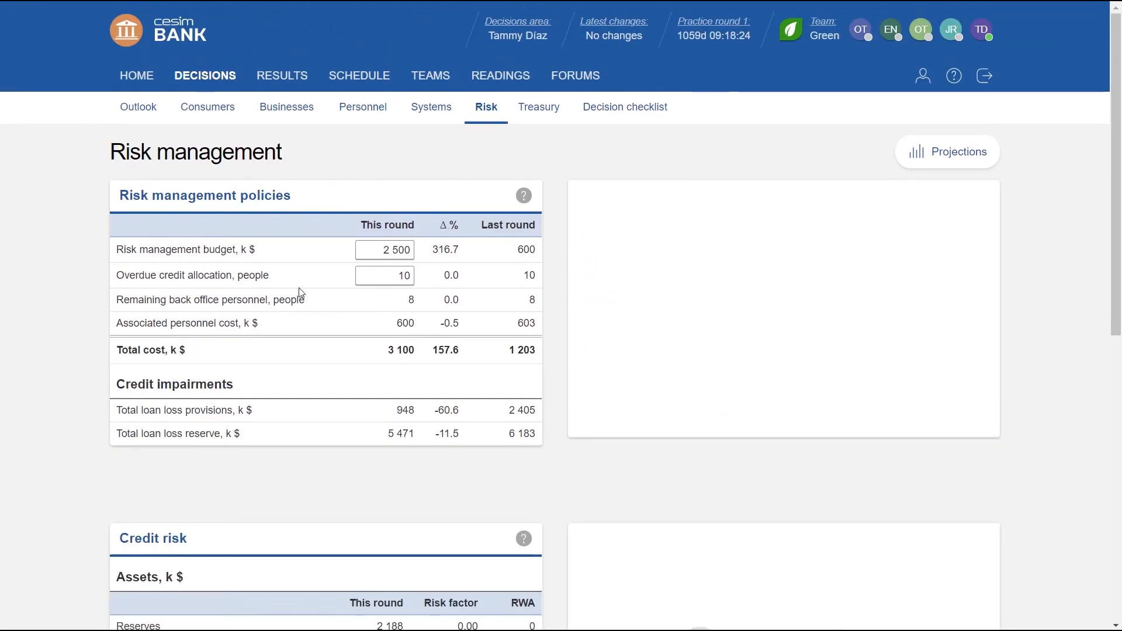
scroll(301, 292, "down", 1)
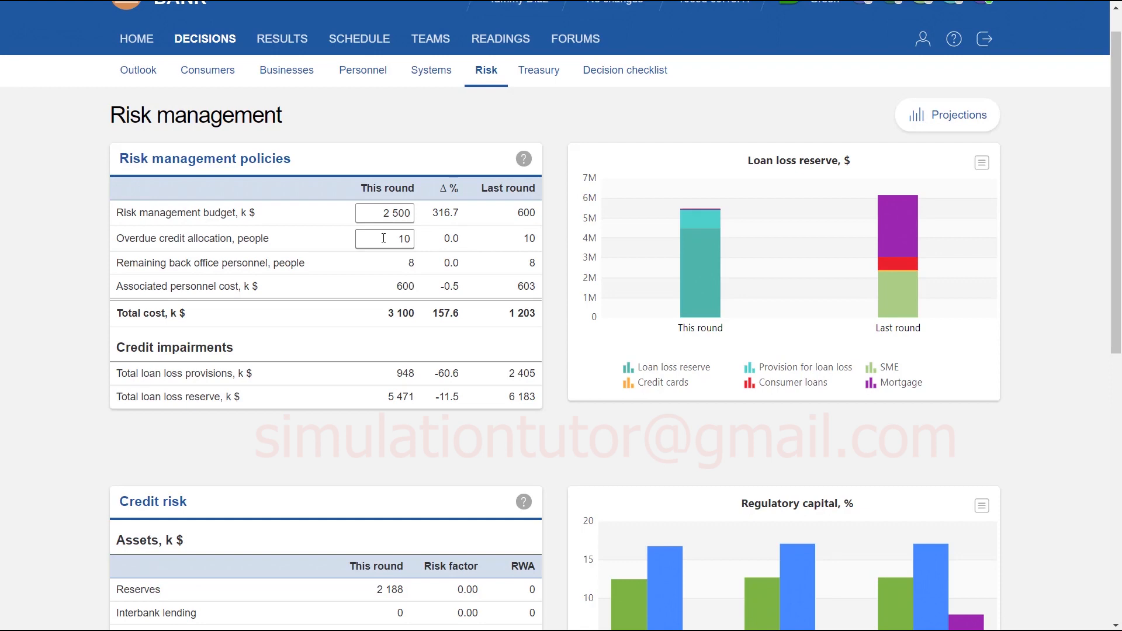
scroll(383, 238, "down", 6)
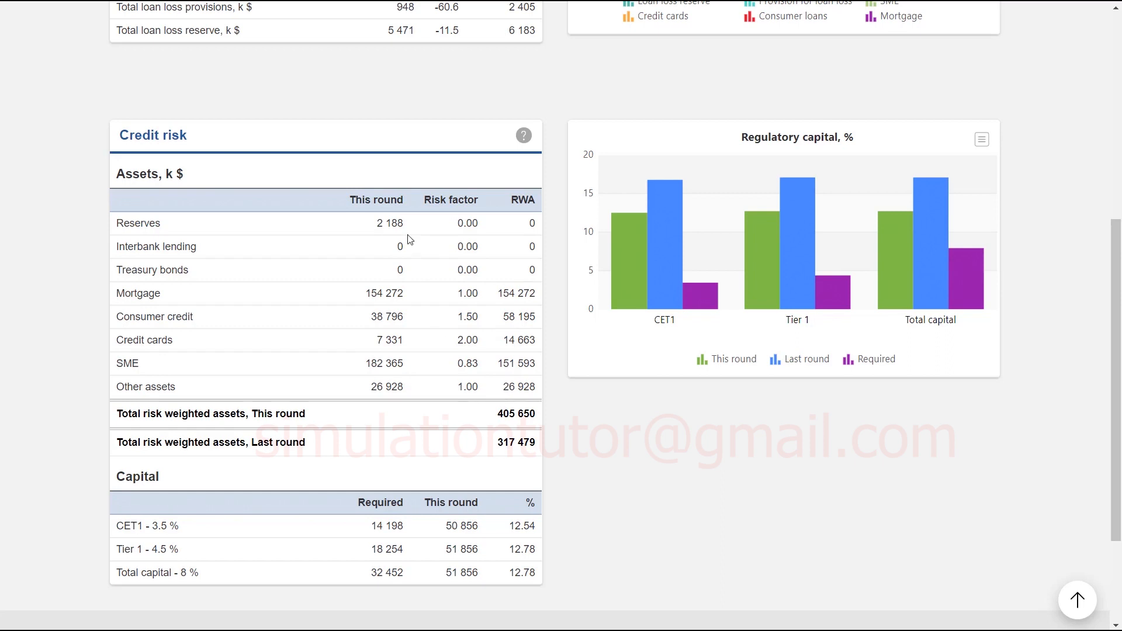
scroll(407, 361, "down", 2)
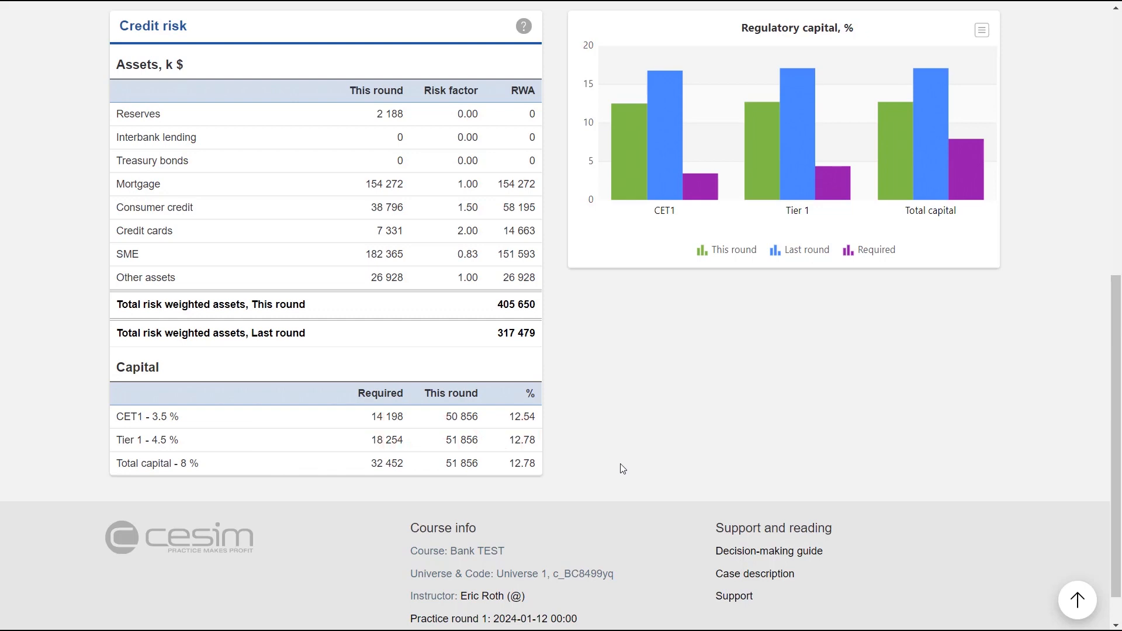
scroll(622, 469, "up", 2)
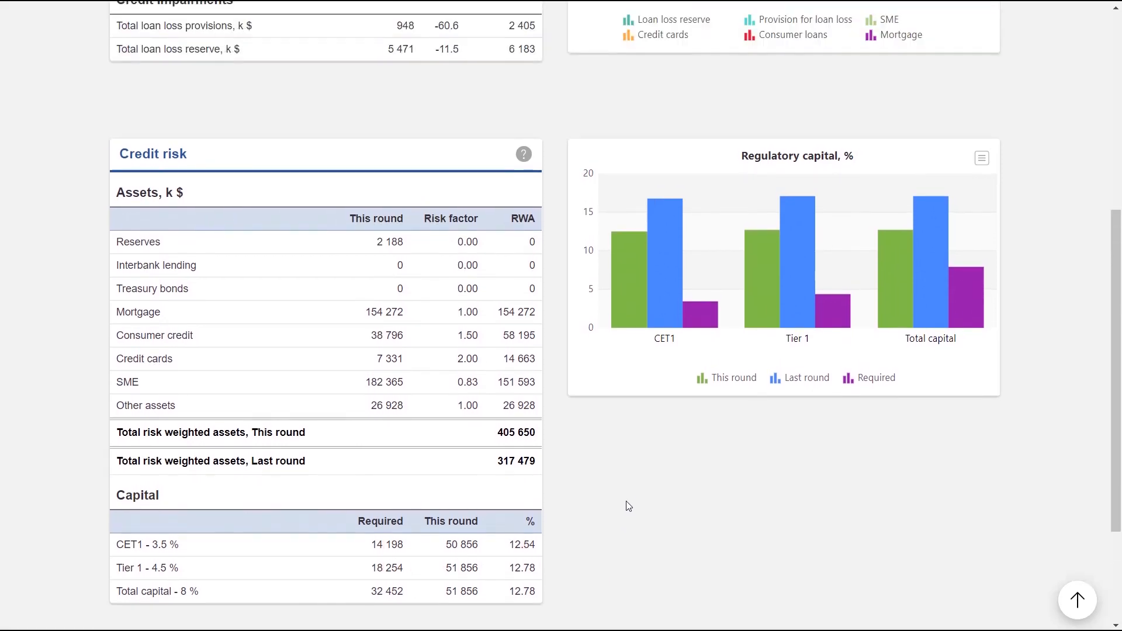
Open the treasury decisions and examine the balance sheet, checking the interest rates on excess reserves and interbank lending.
left_click(539, 110)
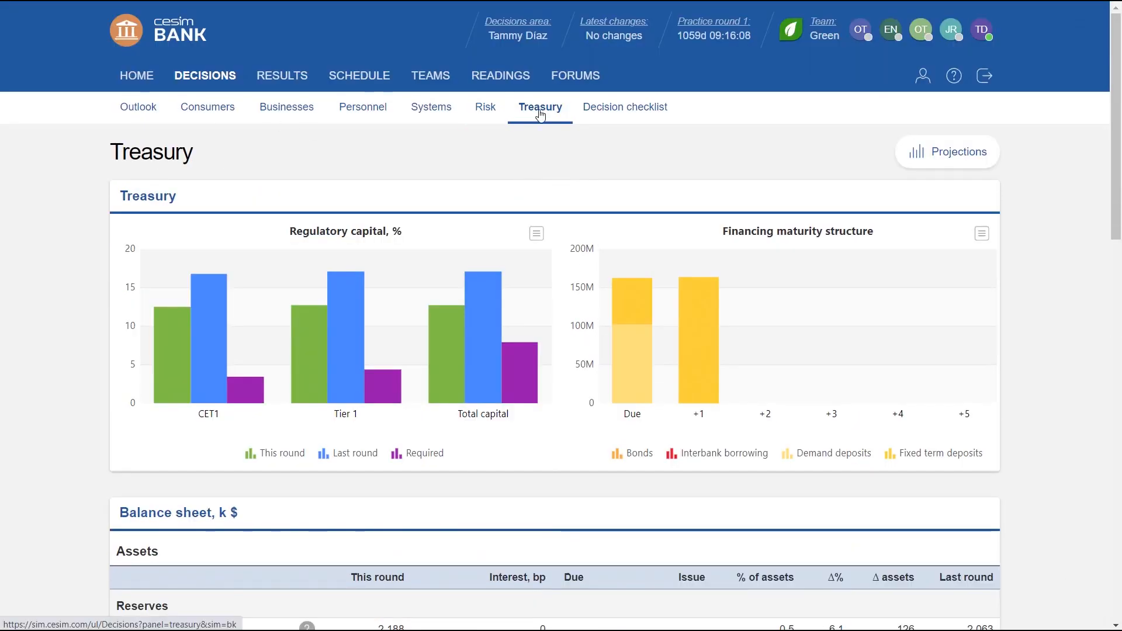
scroll(540, 114, "down", 2)
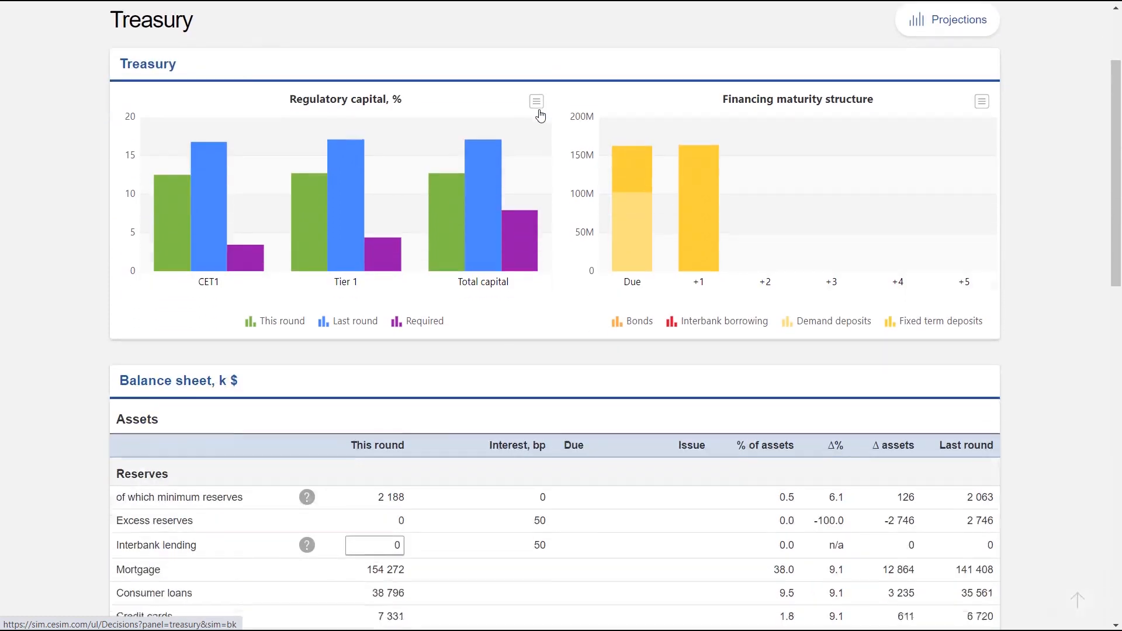
scroll(521, 290, "down", 5)
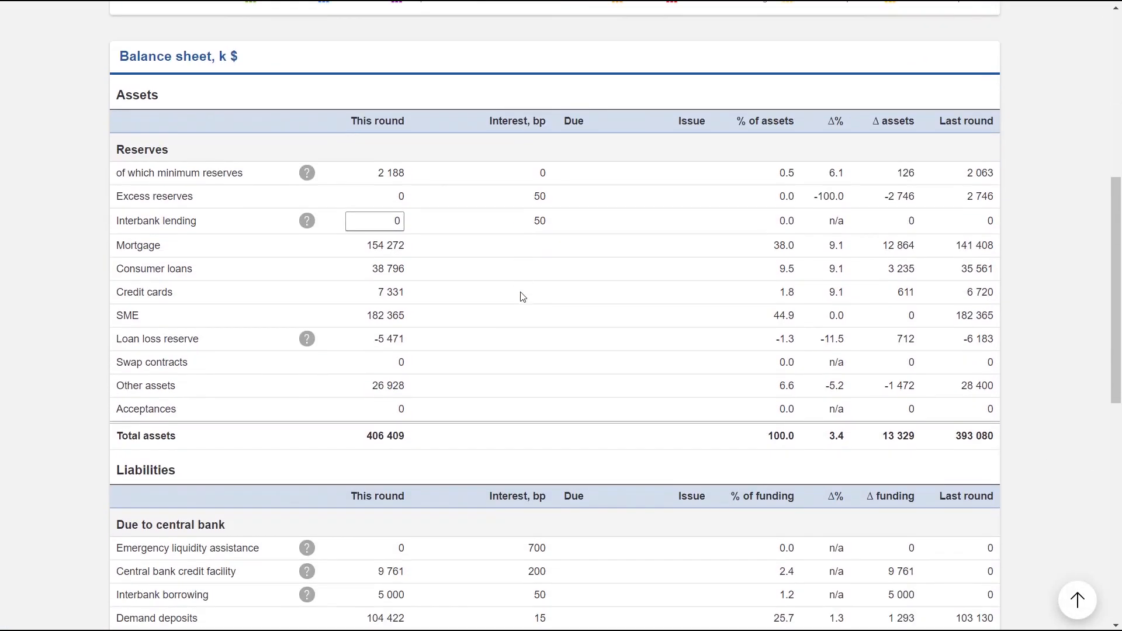
scroll(514, 280, "down", 1)
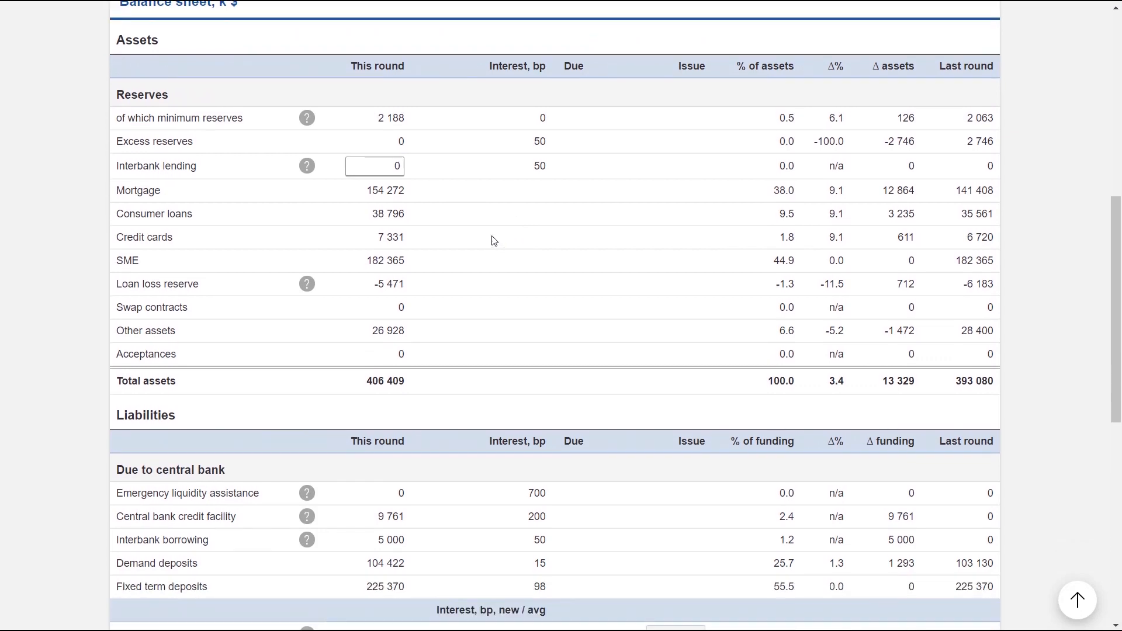
scroll(494, 241, "down", 1)
scroll(495, 240, "down", 1)
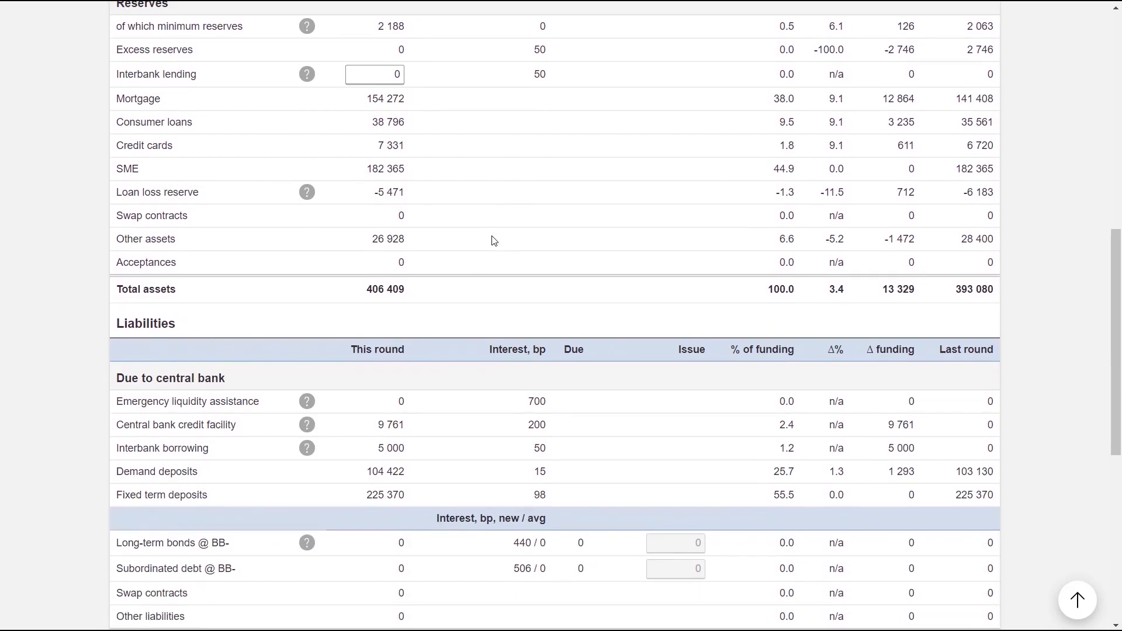
scroll(494, 241, "up", 1)
scroll(486, 163, "up", 1)
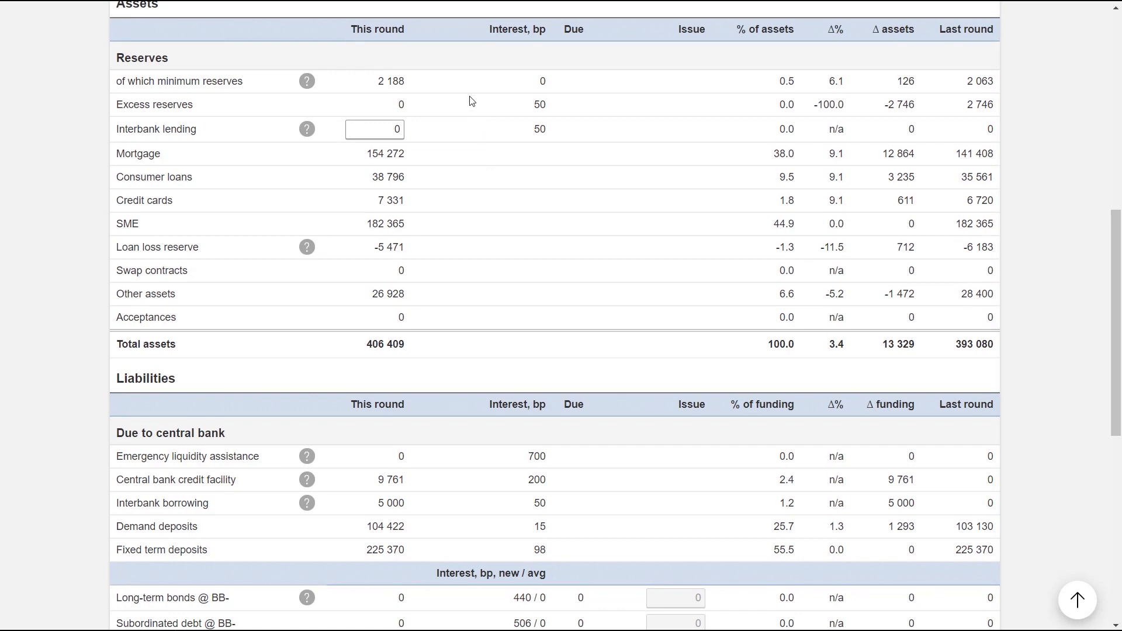
scroll(484, 162, "up", 1)
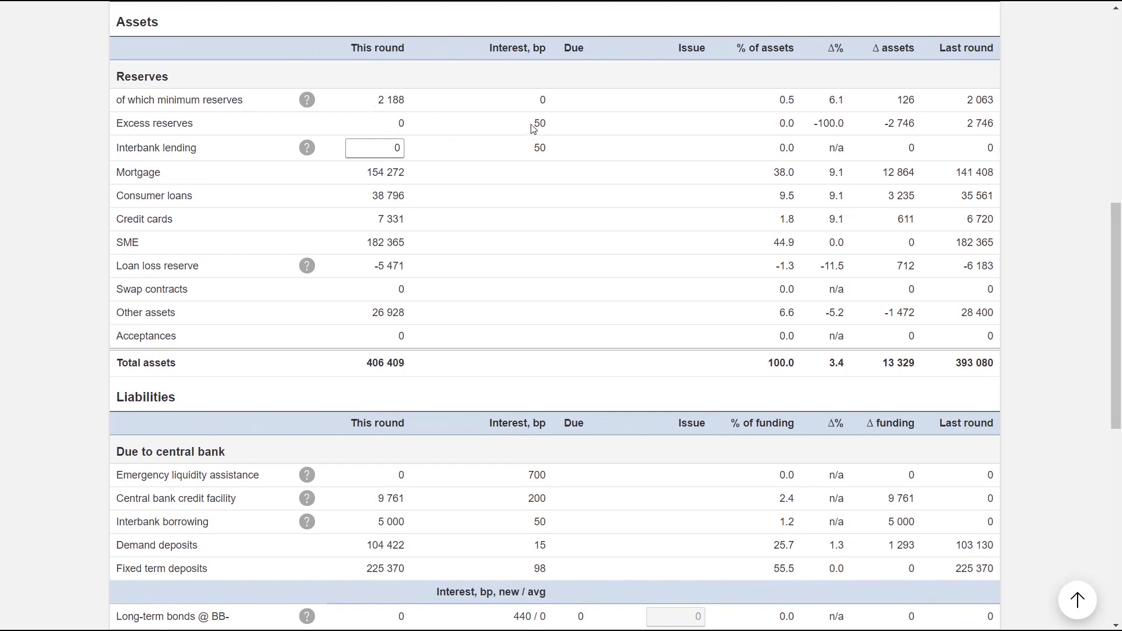
left_click_drag(532, 124, 549, 129)
left_click(535, 153)
Review the treasury liabilities and equity, highlighting the interest rate on the central bank credit facility.
scroll(535, 153, "down", 3)
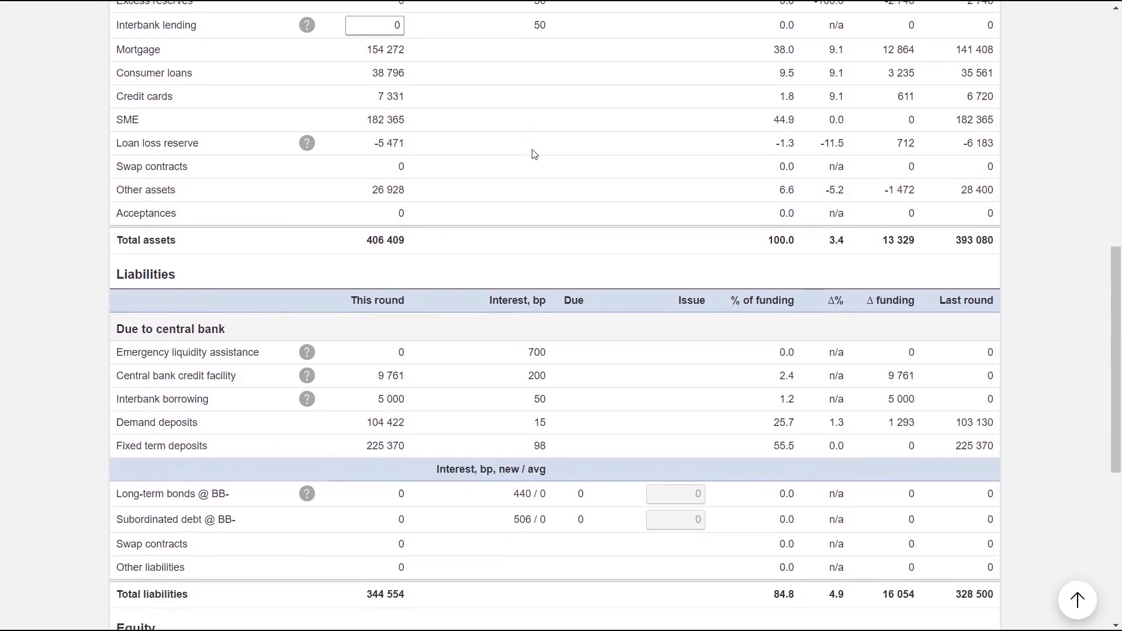
scroll(534, 154, "down", 2)
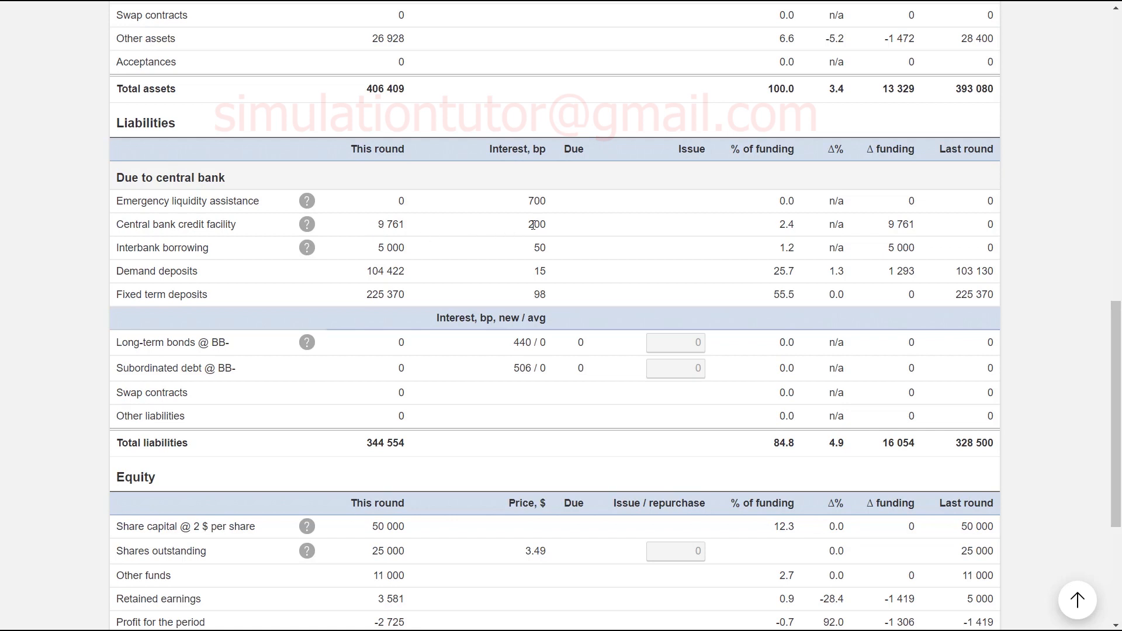
left_click_drag(528, 225, 581, 232)
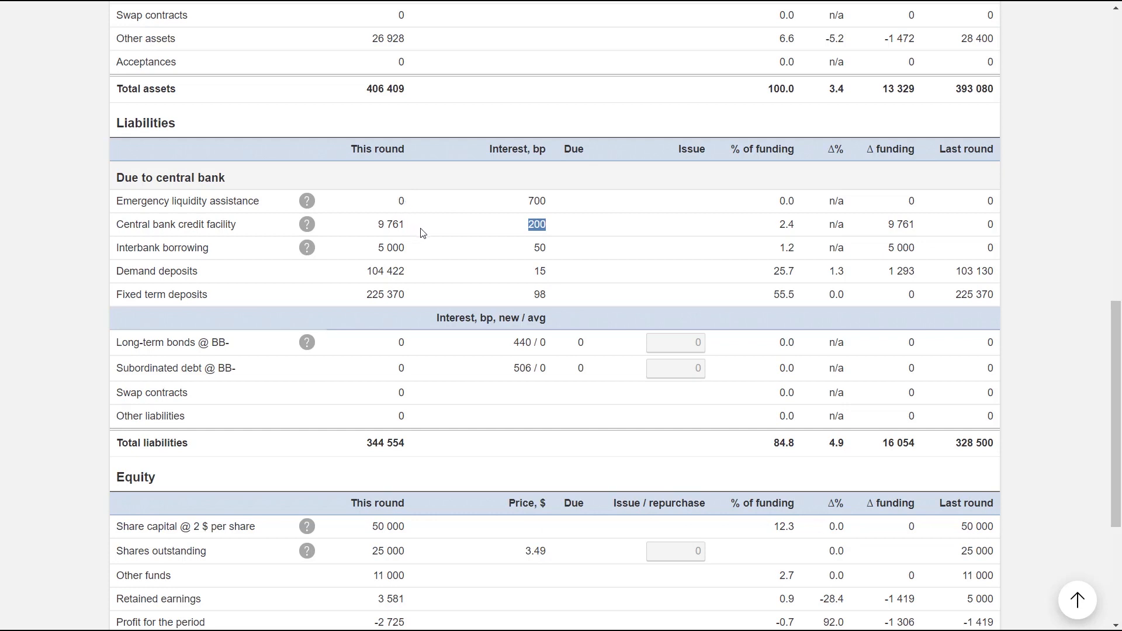
scroll(414, 229, "down", 4)
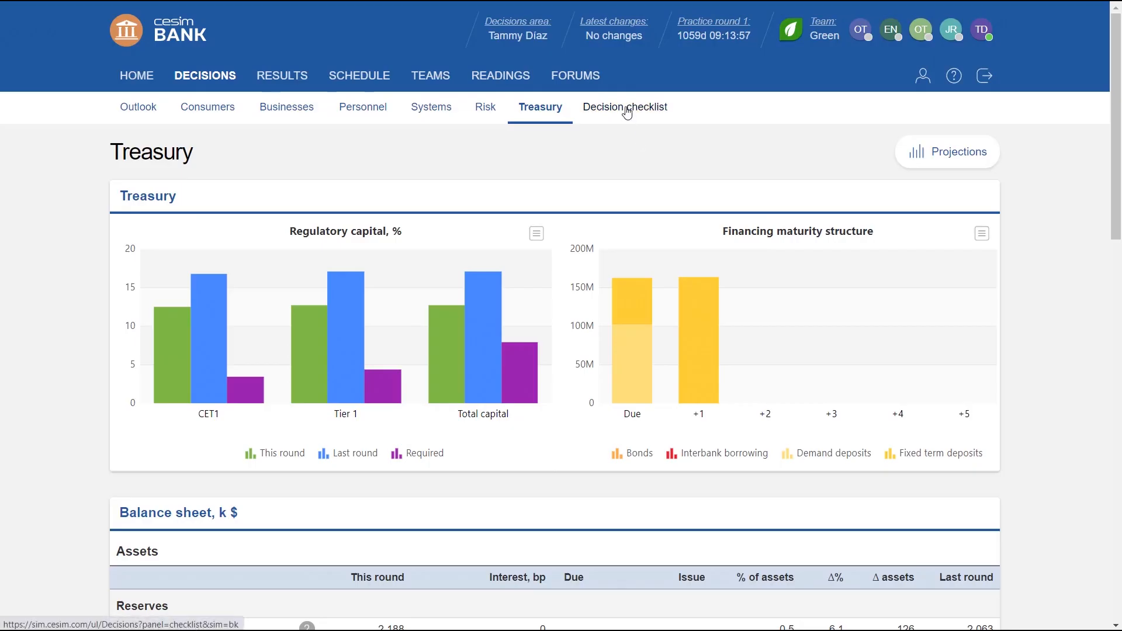
Open the decision checklist, save your own decision area as the team's decisions, and compare the team's budgeted profit.
left_click(626, 111)
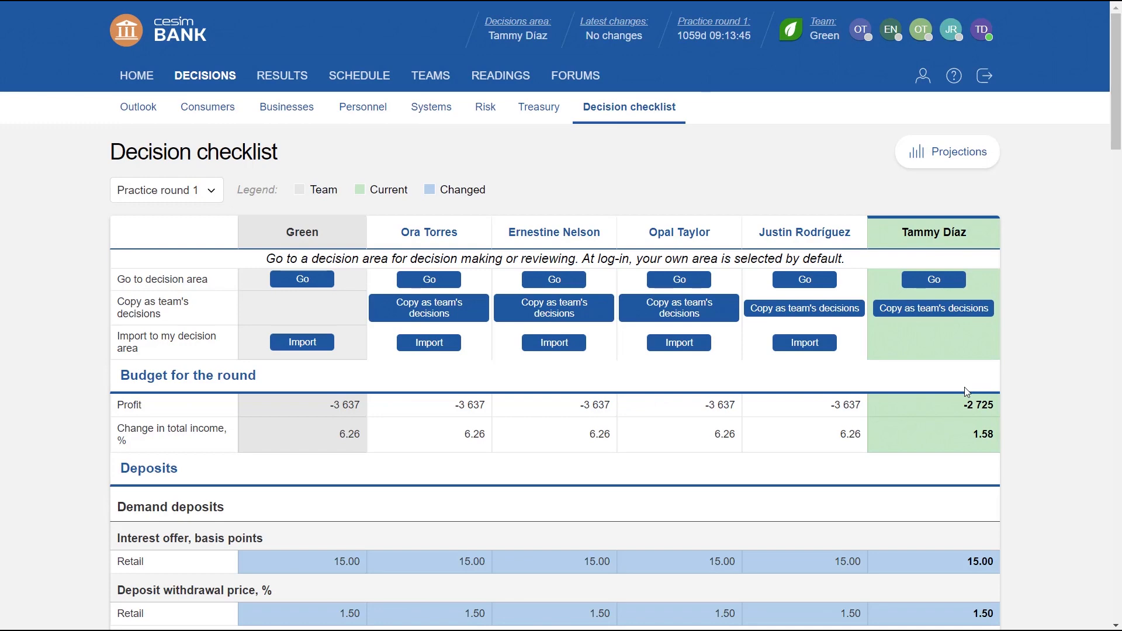
scroll(967, 391, "down", 1)
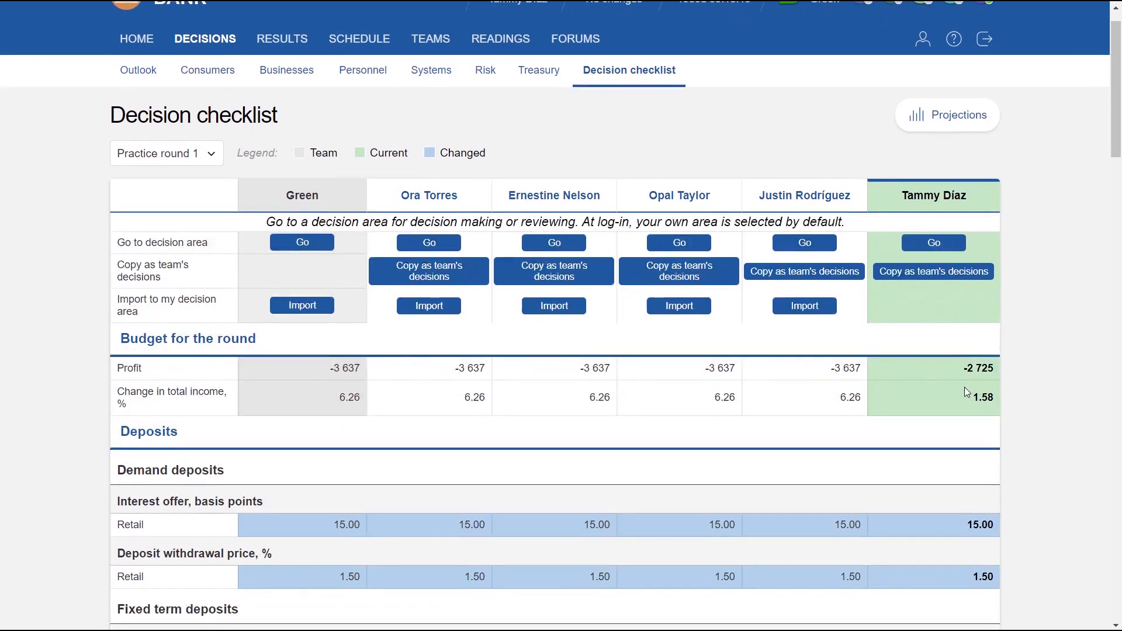
scroll(967, 392, "down", 1)
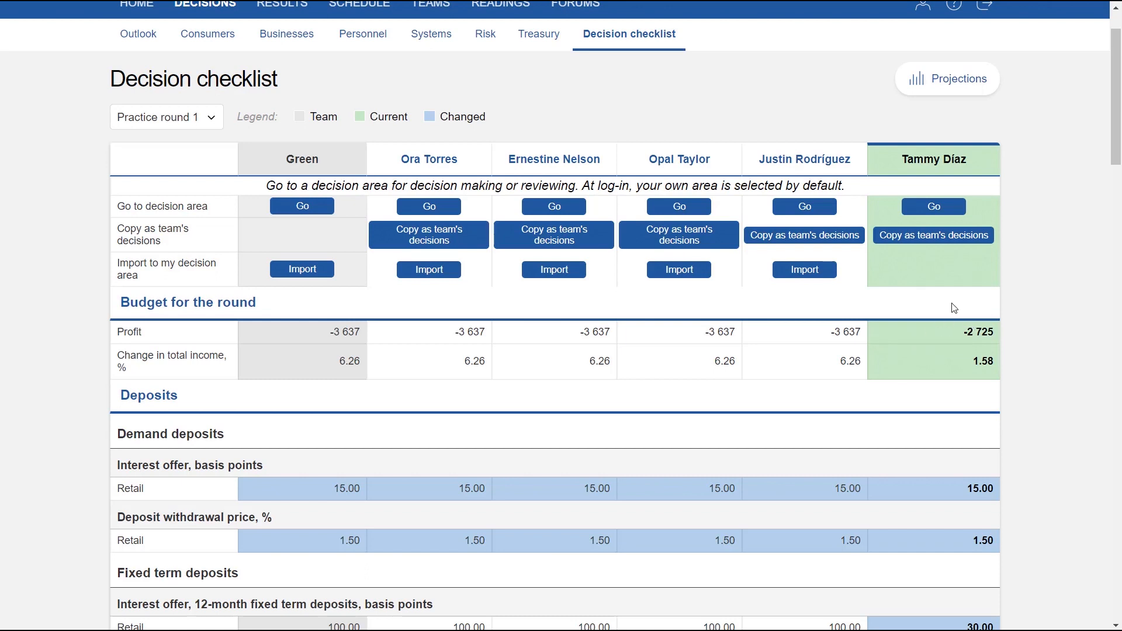
left_click(923, 237)
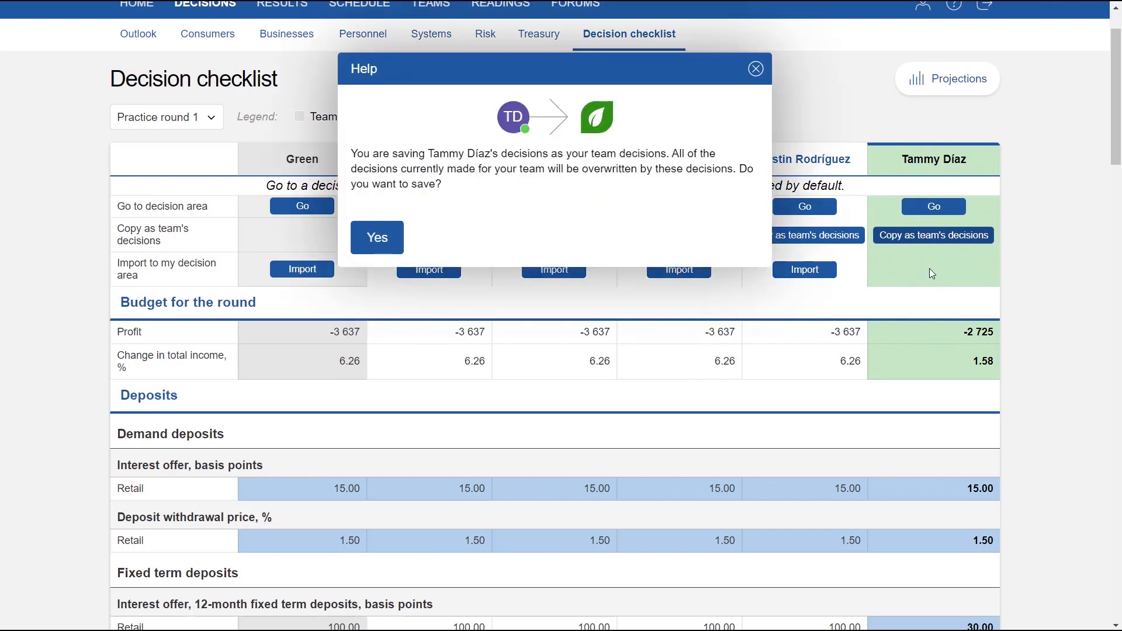
left_click(377, 237)
scroll(311, 314, "down", 3)
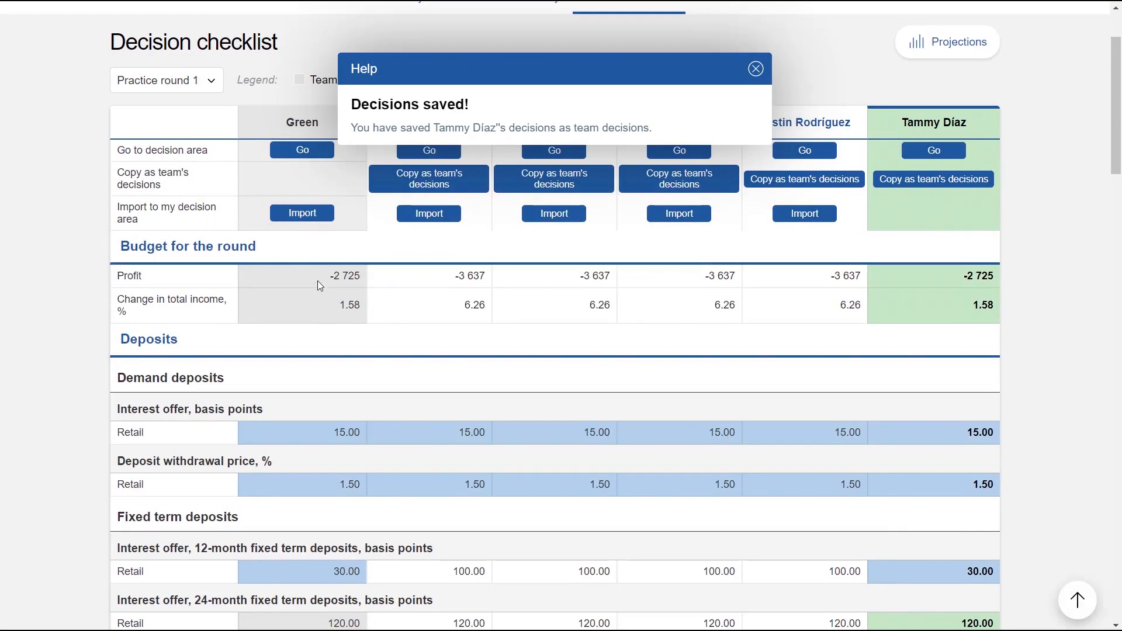
left_click(755, 69)
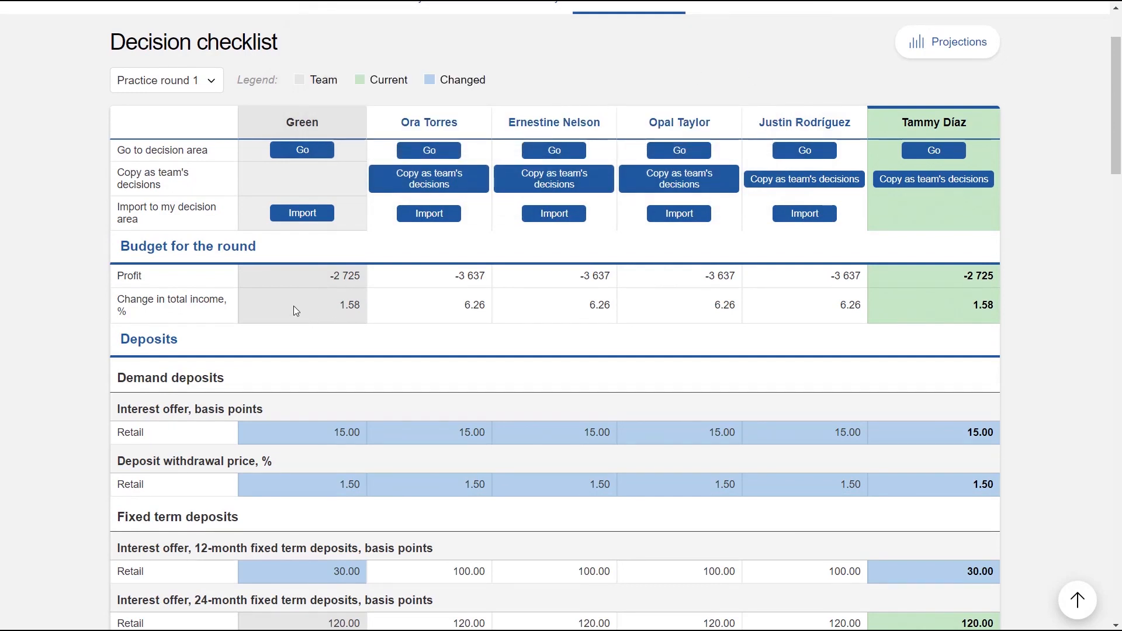
scroll(289, 311, "up", 1)
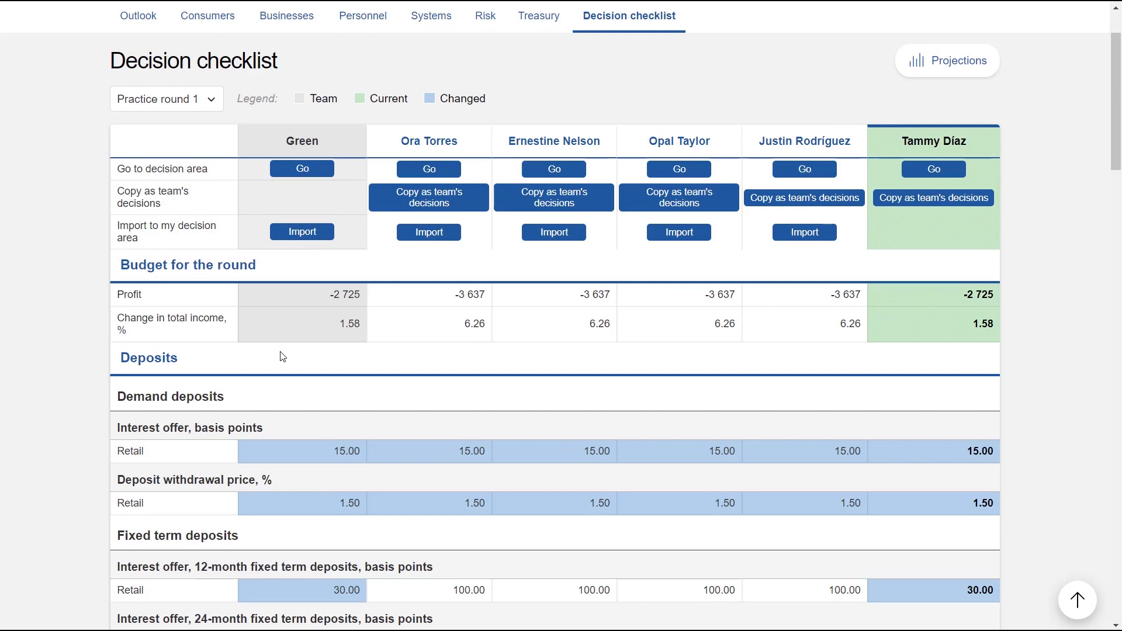
scroll(282, 357, "up", 2)
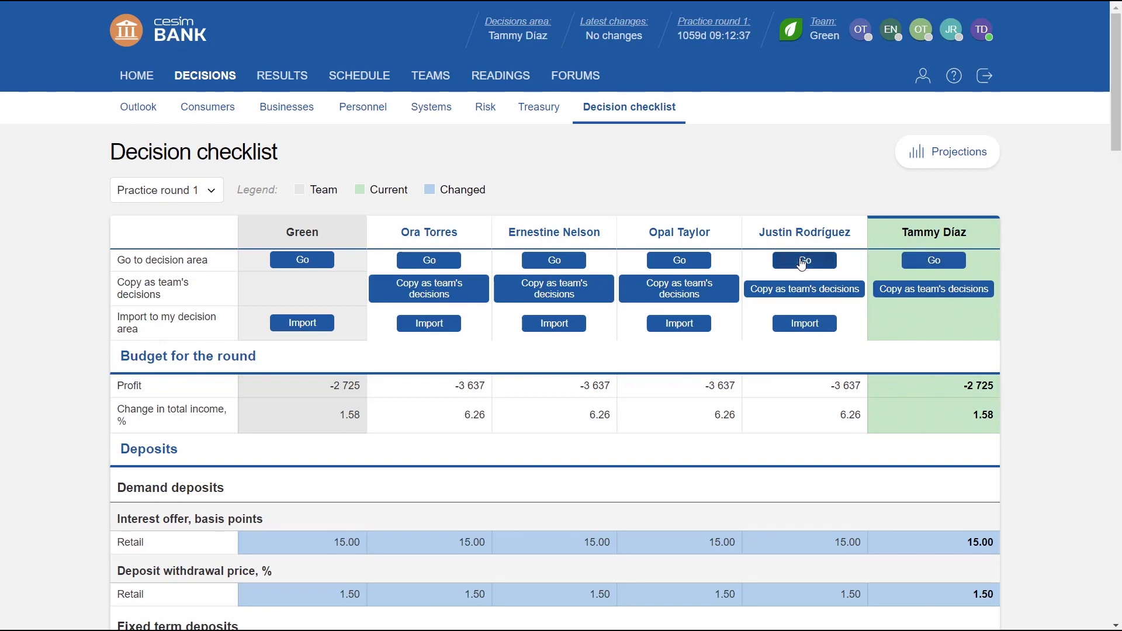
Switch to the Green team's decision area and review its budgeted profit and change in total income.
left_click(302, 260)
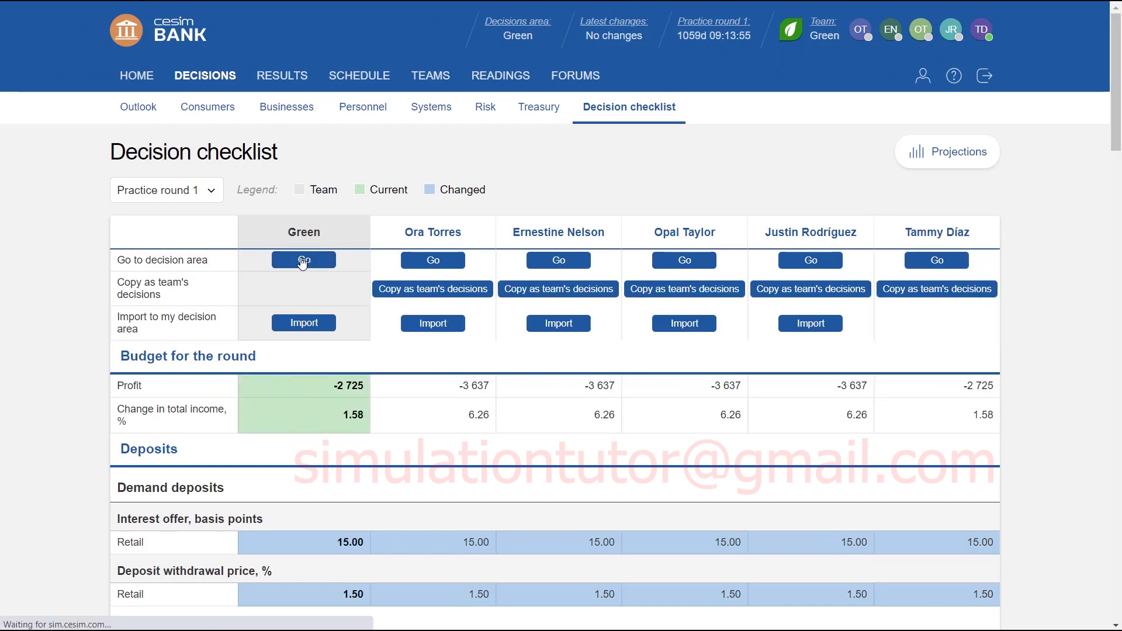
scroll(351, 243, "down", 1)
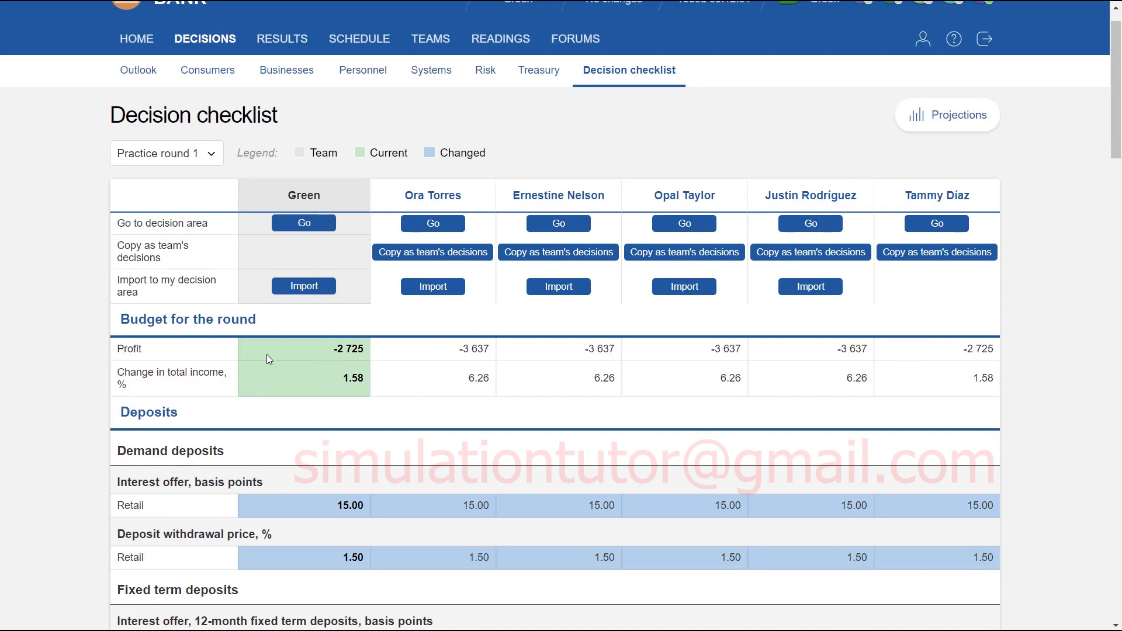
scroll(267, 360, "up", 1)
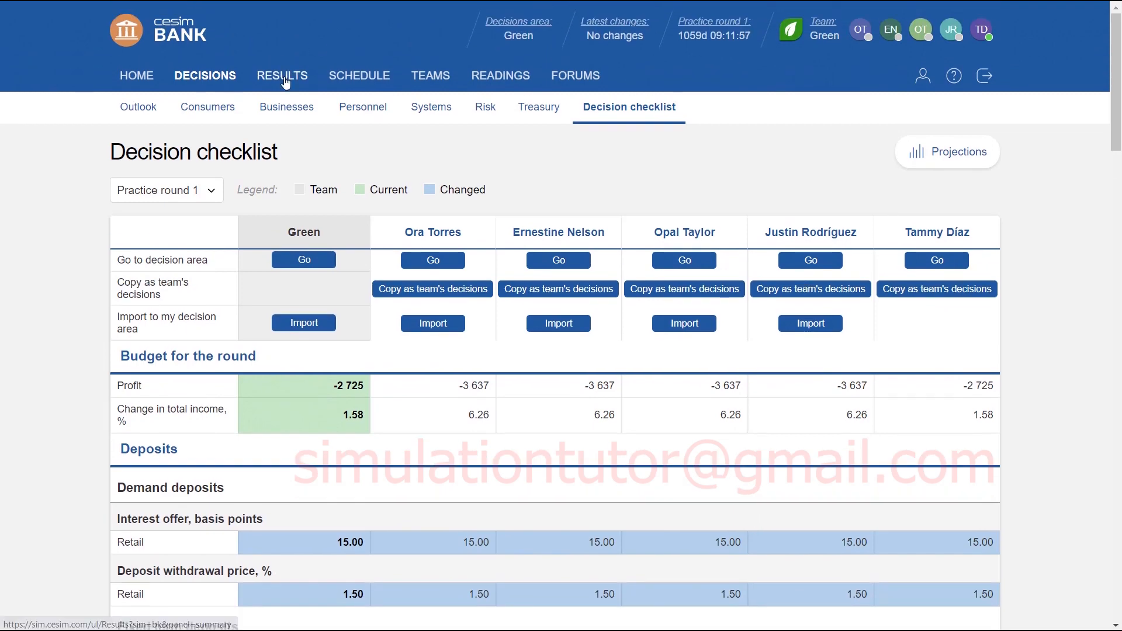
Open the results summary for initial round 0 and review the charts from shareholder value creation to non-interest income.
left_click(286, 80)
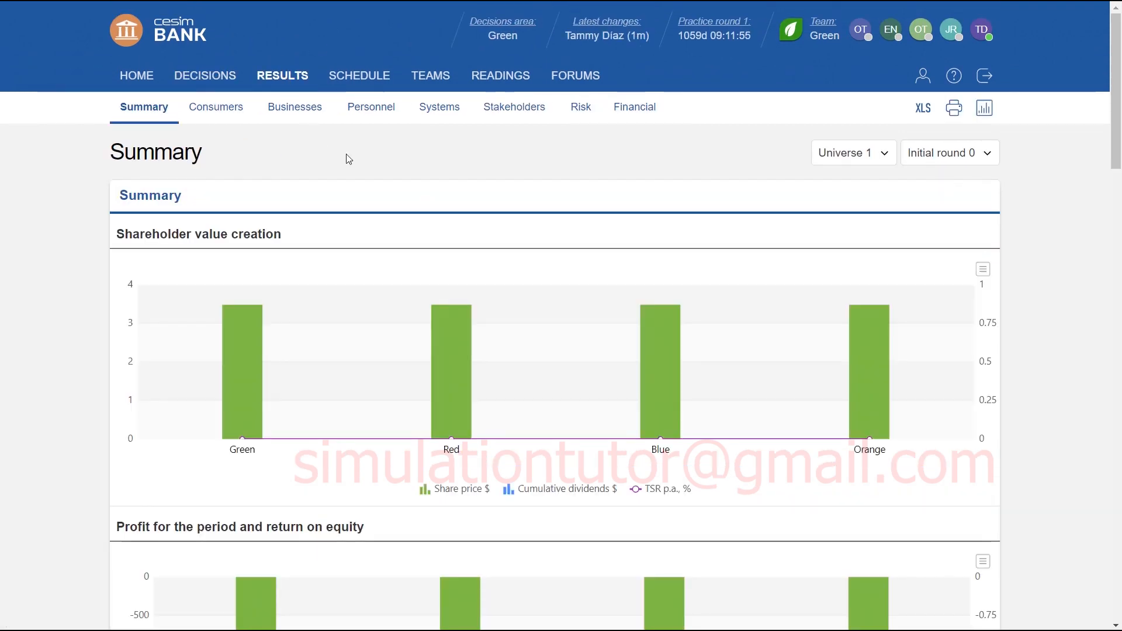
scroll(349, 159, "down", 3)
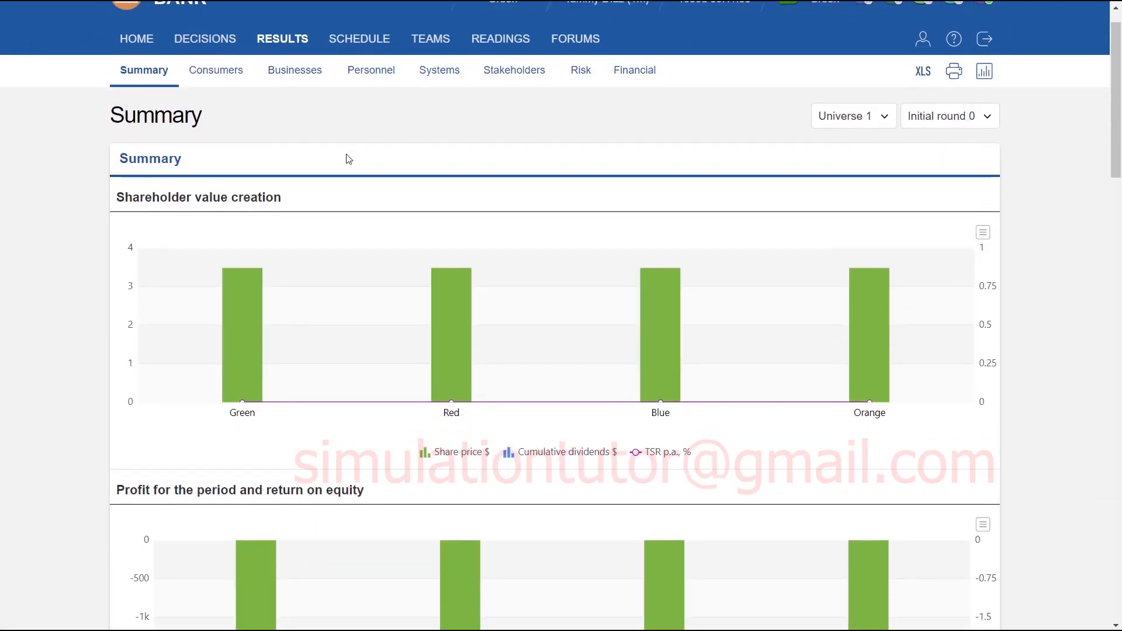
scroll(367, 258, "down", 10)
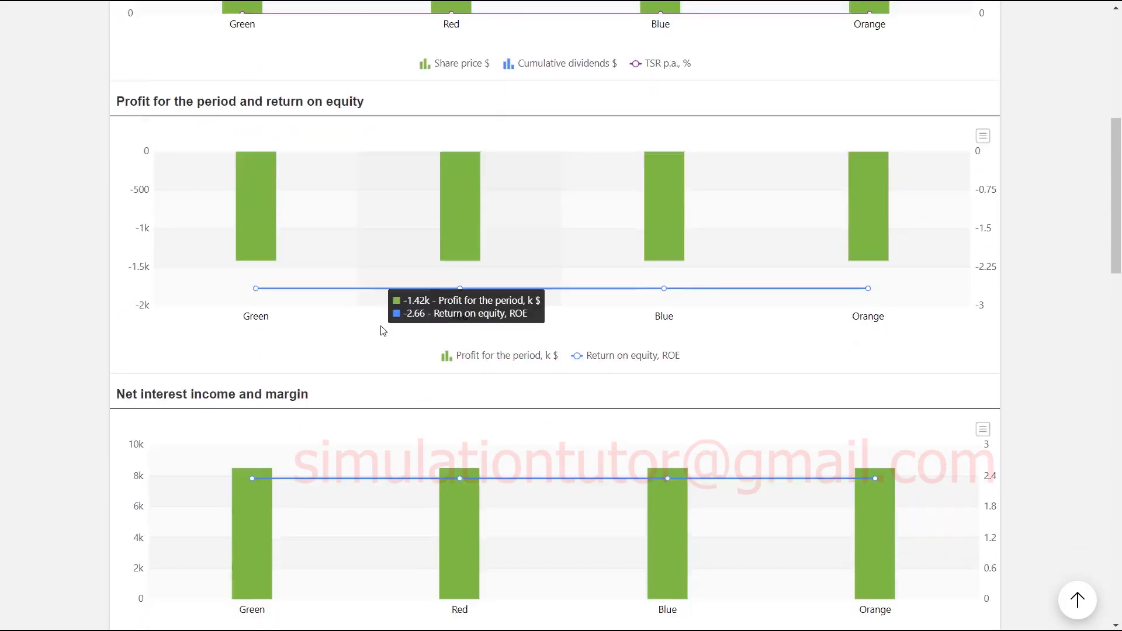
scroll(388, 331, "down", 6)
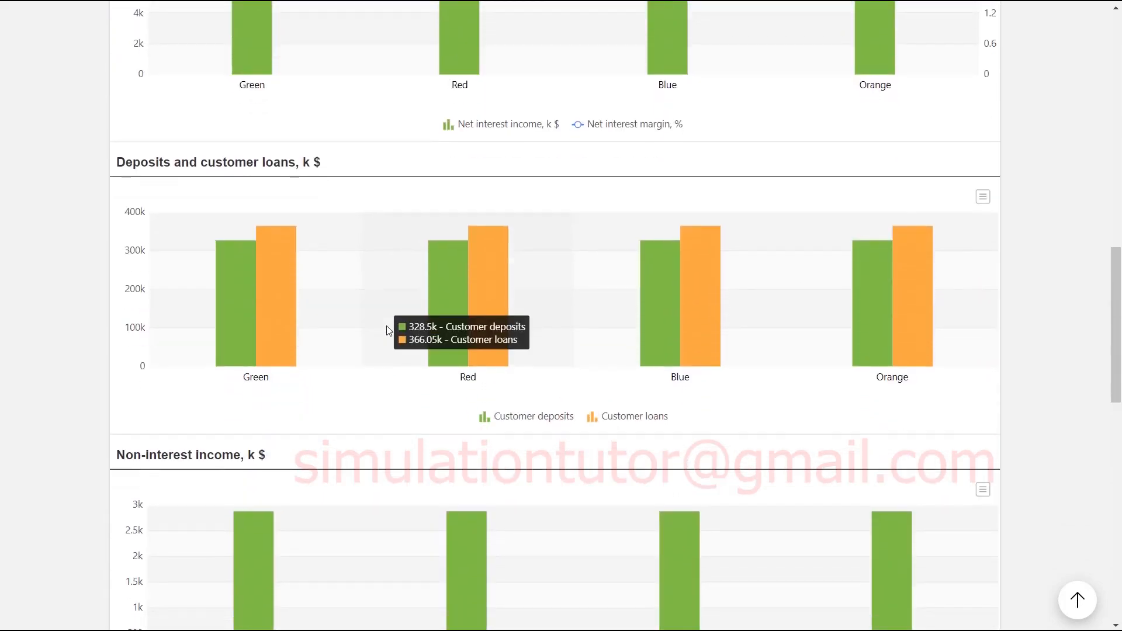
scroll(388, 331, "up", 20)
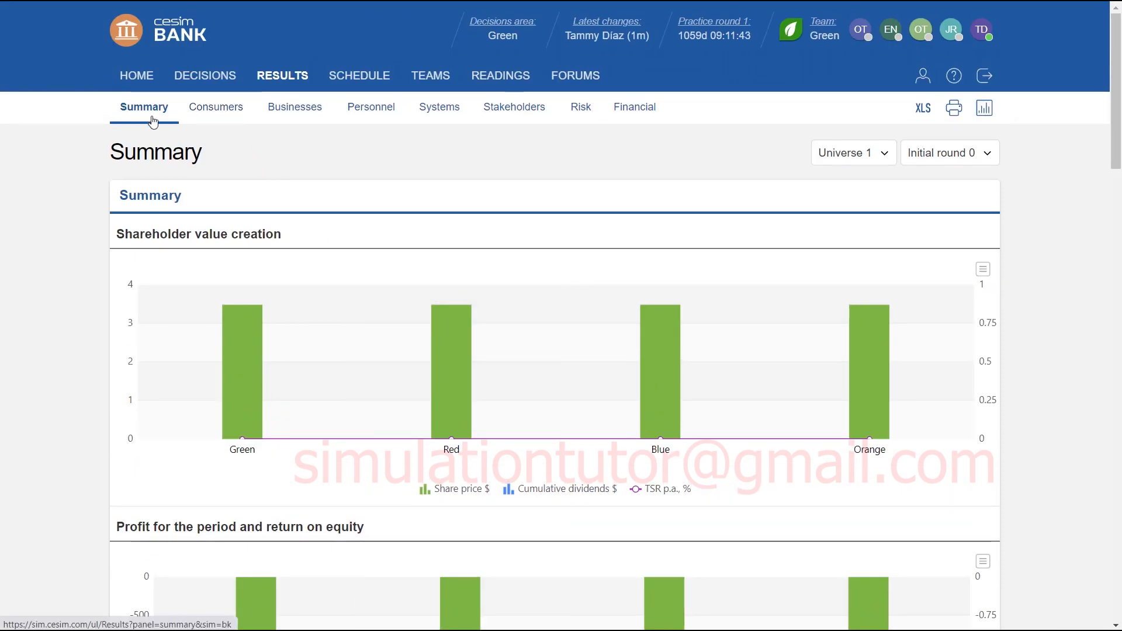
Open the consumer results and examine the change in deposits chart and the demand deposit figures for all teams.
left_click(217, 111)
scroll(245, 114, "down", 1)
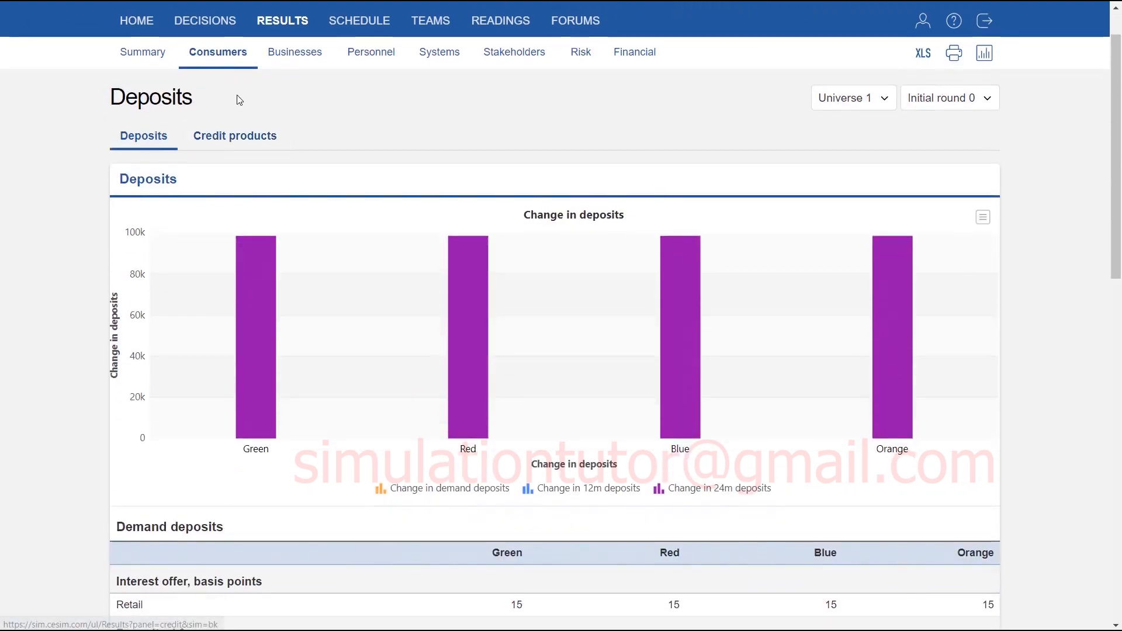
scroll(231, 76, "down", 1)
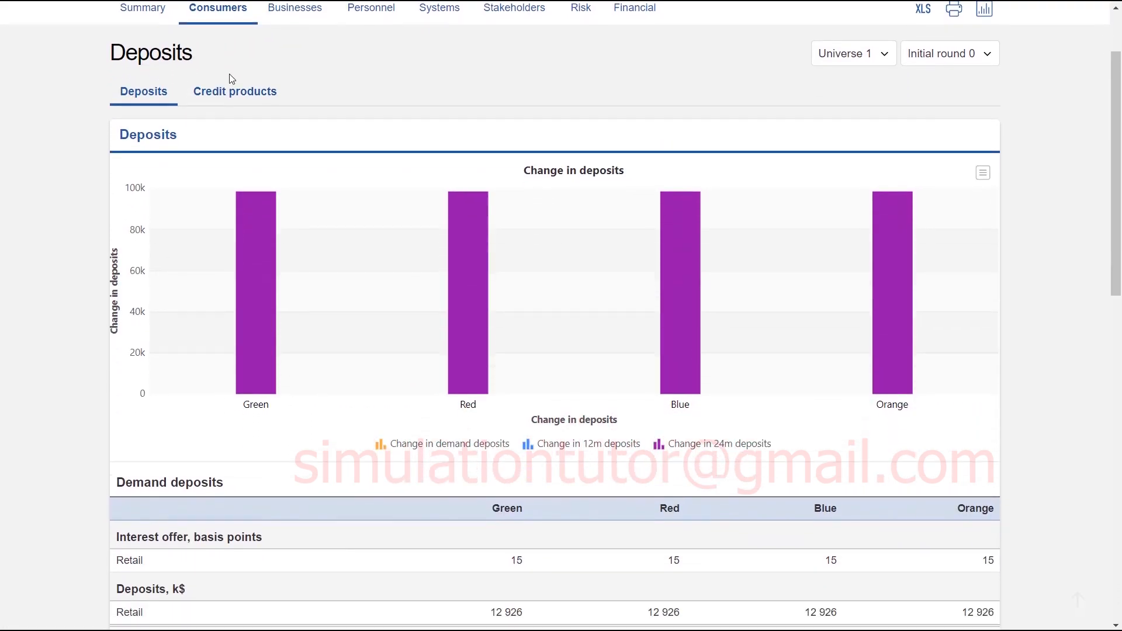
scroll(232, 78, "down", 1)
scroll(283, 391, "up", 3)
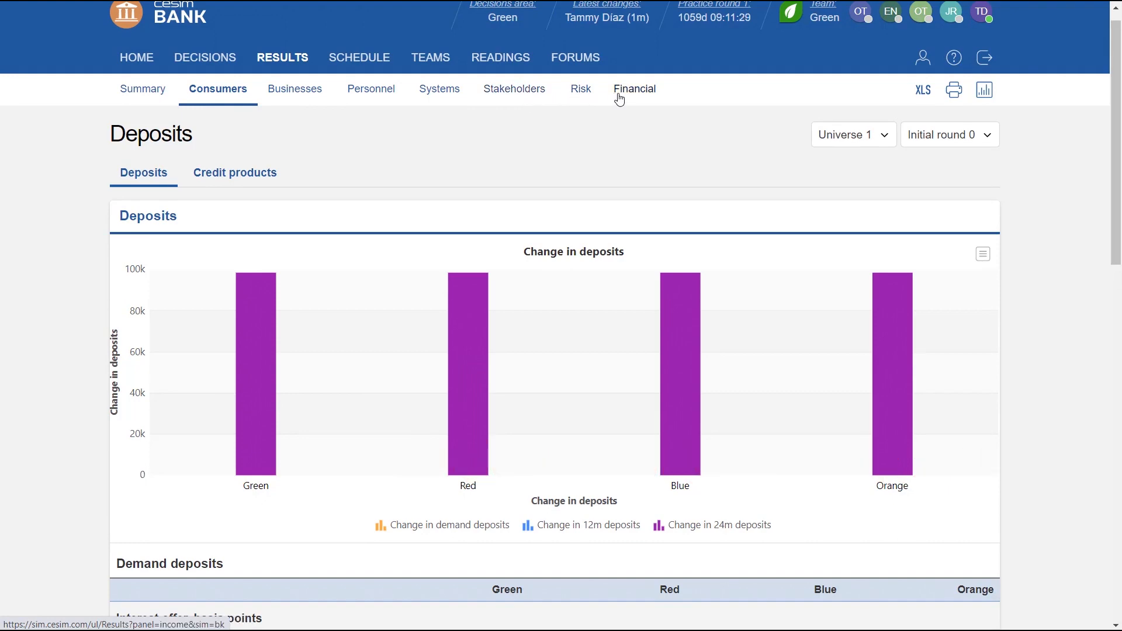
Open the financial results and examine the income statement's interest income, interest cost and non-interest income sections.
left_click(620, 96)
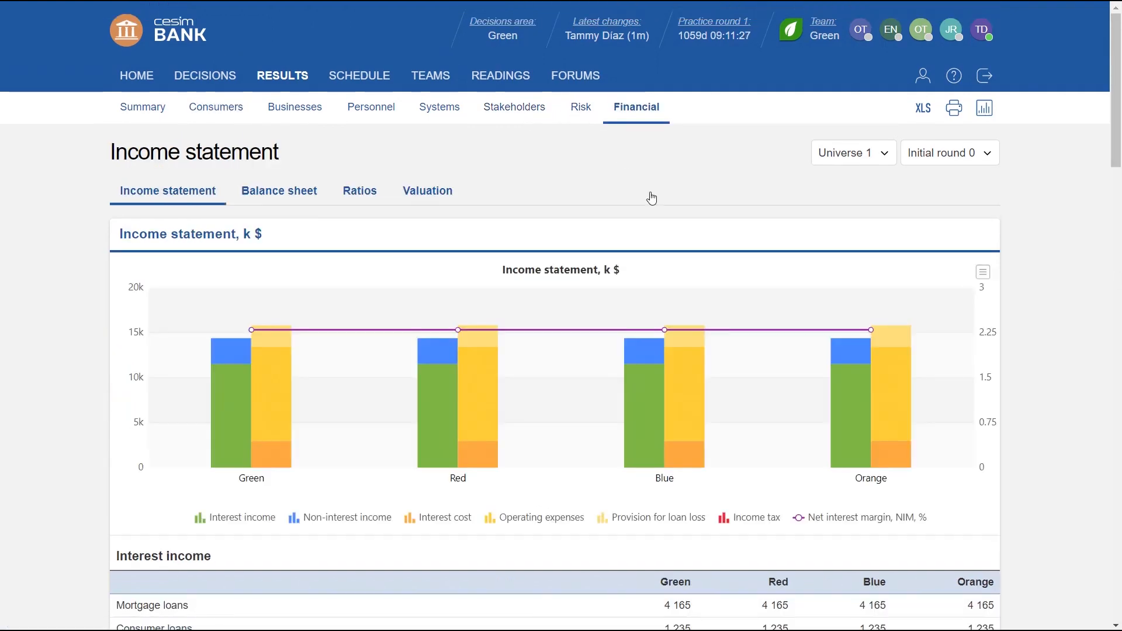
scroll(675, 283, "down", 3)
scroll(677, 330, "down", 2)
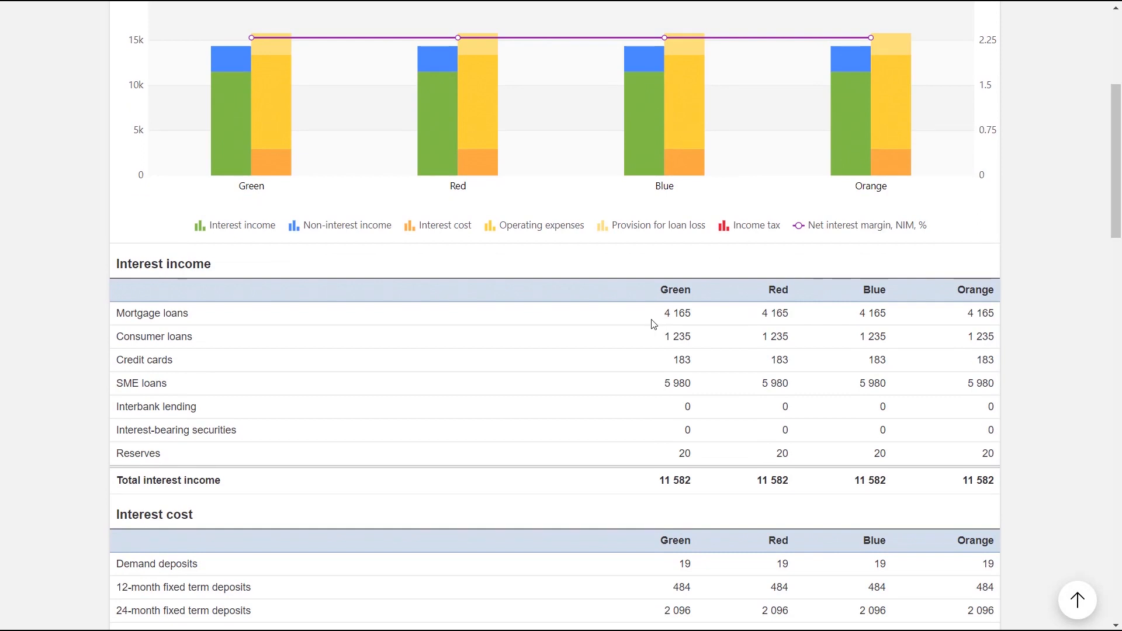
scroll(653, 324, "down", 9)
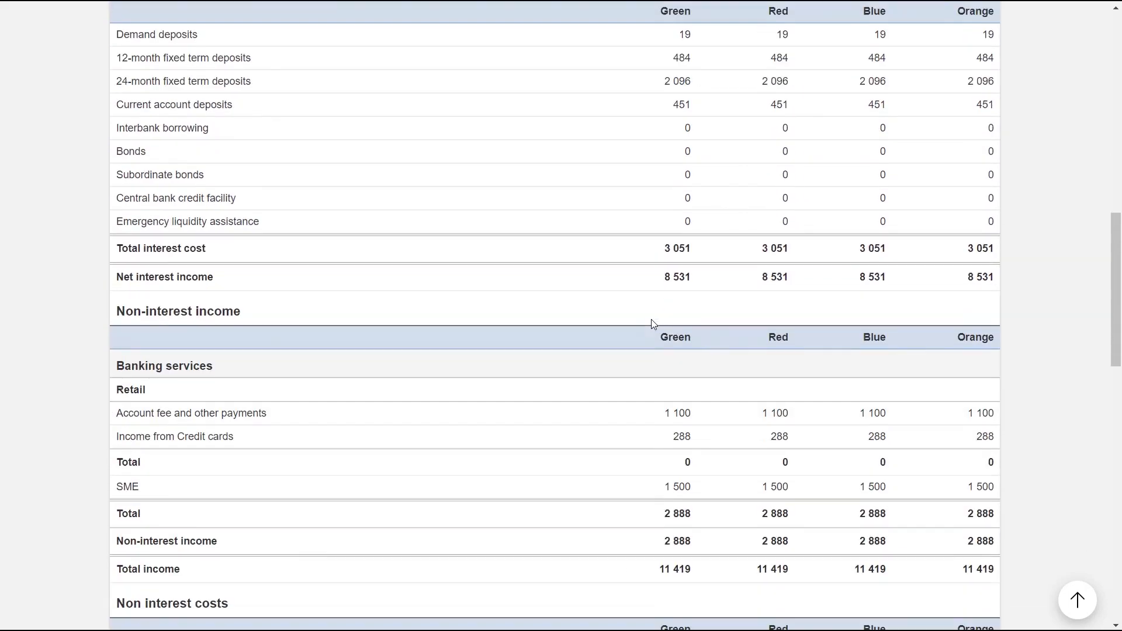
scroll(652, 320, "up", 15)
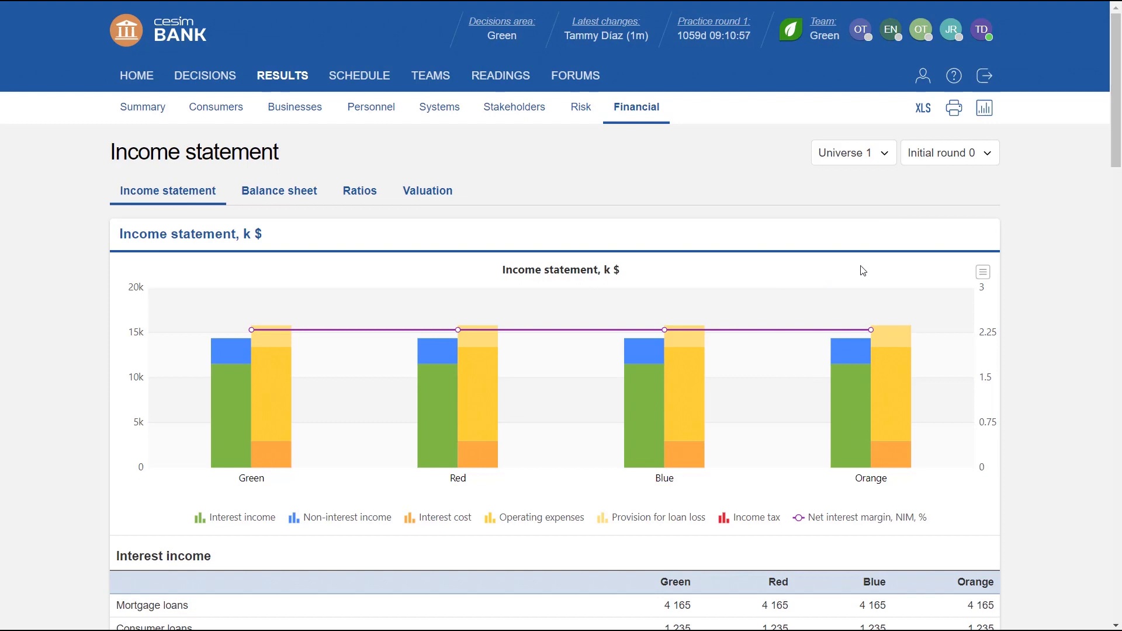
Compare the teams' interest income in the income statement's chart and table, and return to the home page.
left_click(982, 274)
scroll(730, 529, "down", 2)
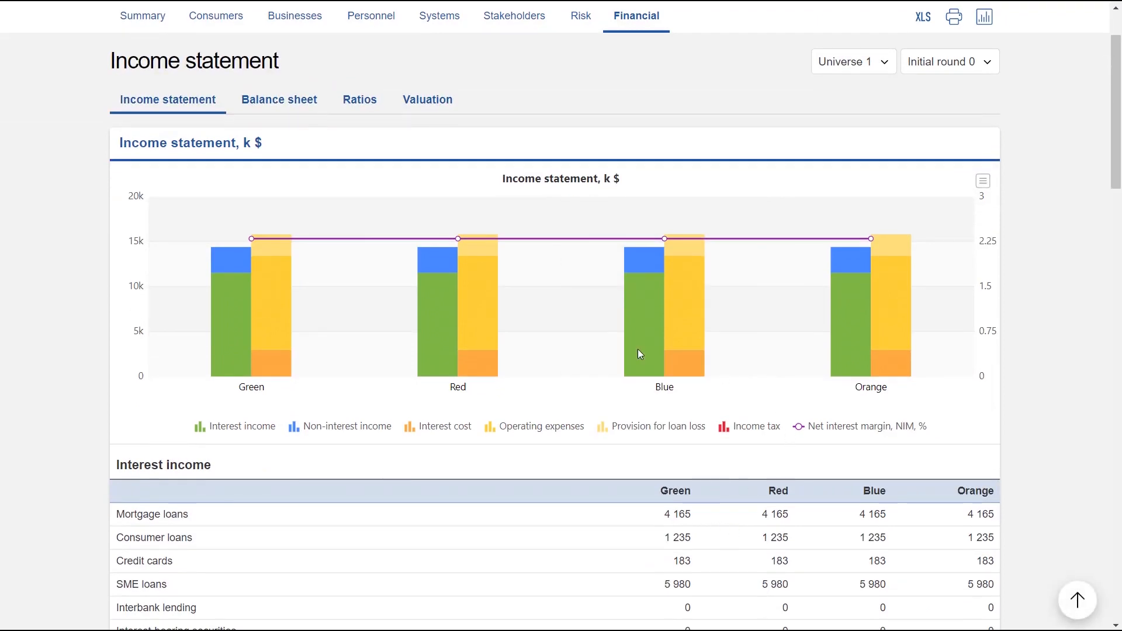
scroll(790, 485, "down", 2)
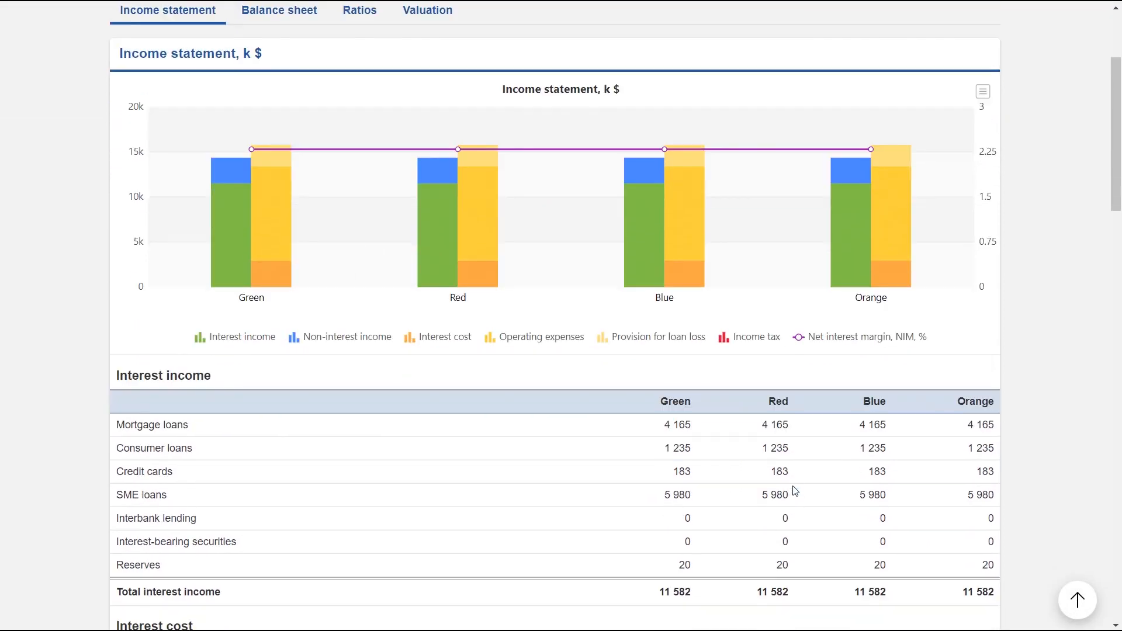
scroll(780, 450, "down", 3)
scroll(791, 451, "up", 8)
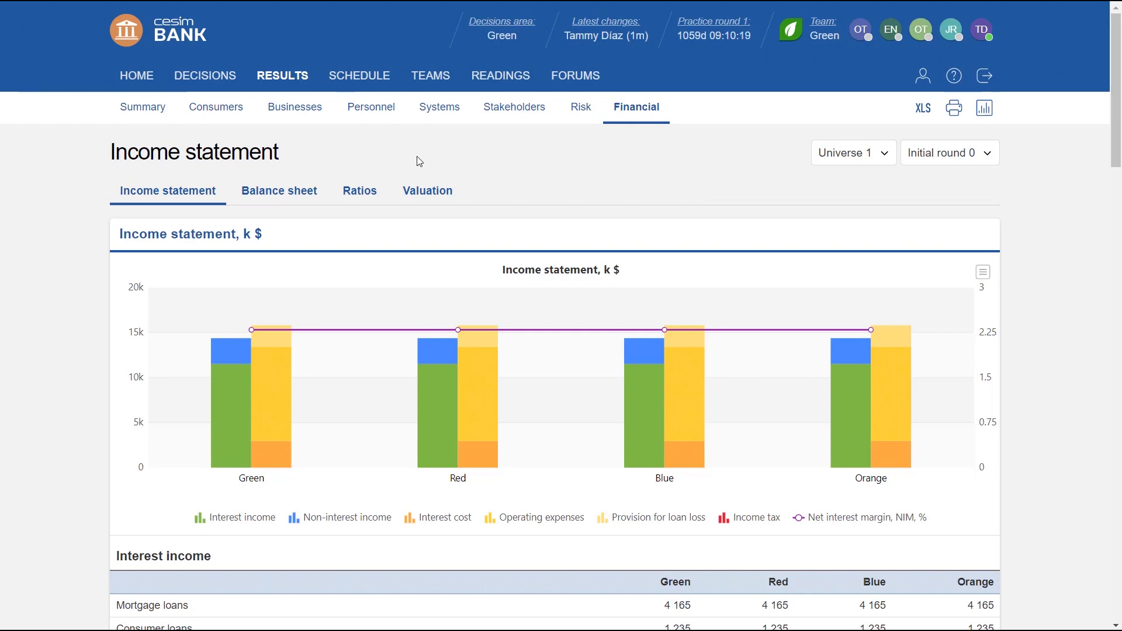
left_click(149, 81)
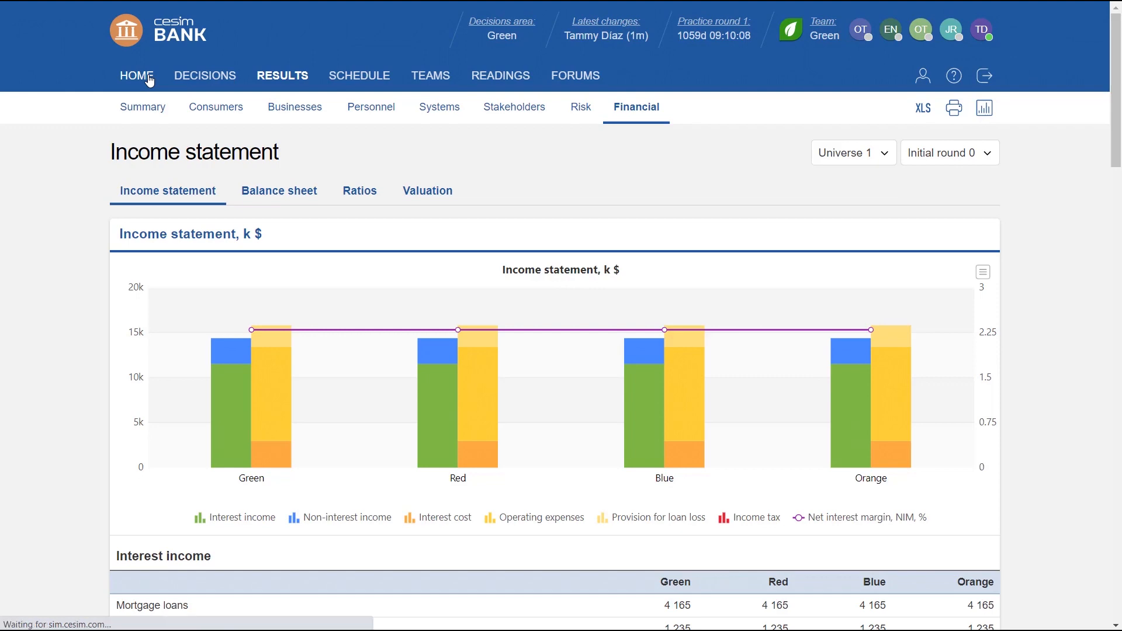